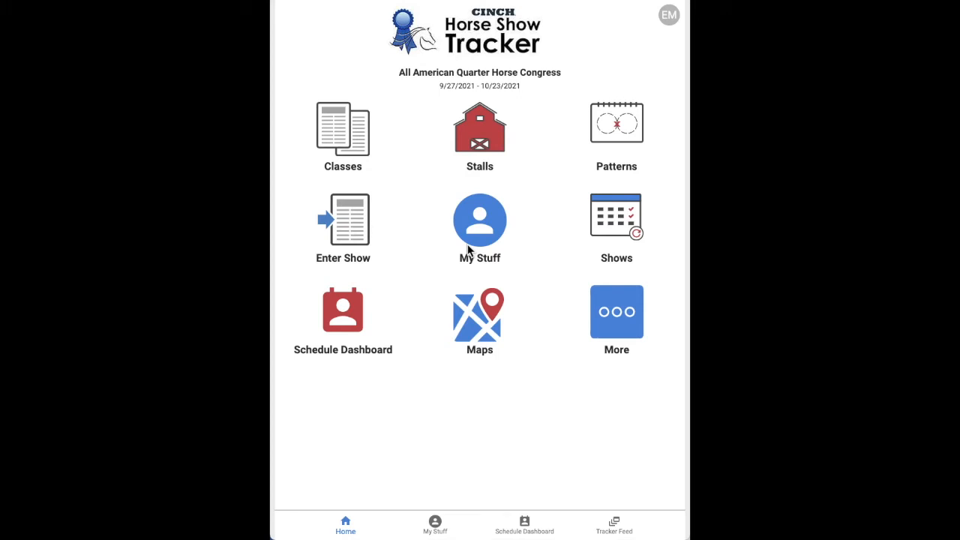
Start an All American Quarter Horse Congress entry and open the My Owners, Trainers, Competitors page
left_click(346, 238)
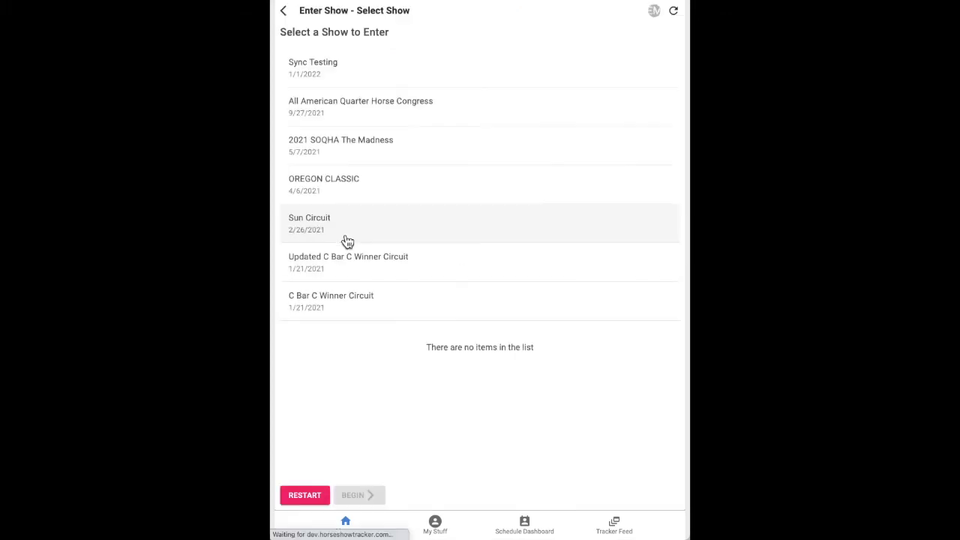
left_click(443, 109)
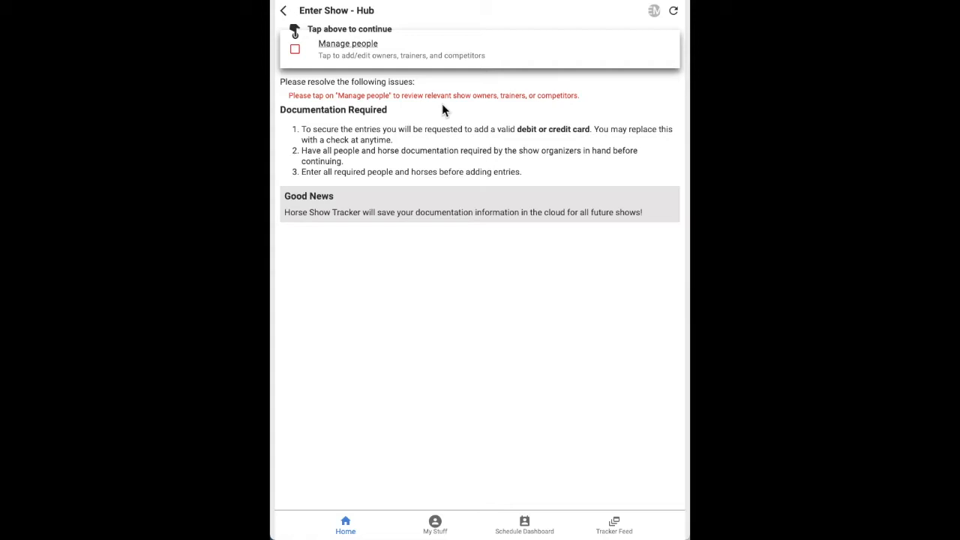
left_click(344, 54)
left_click(326, 53)
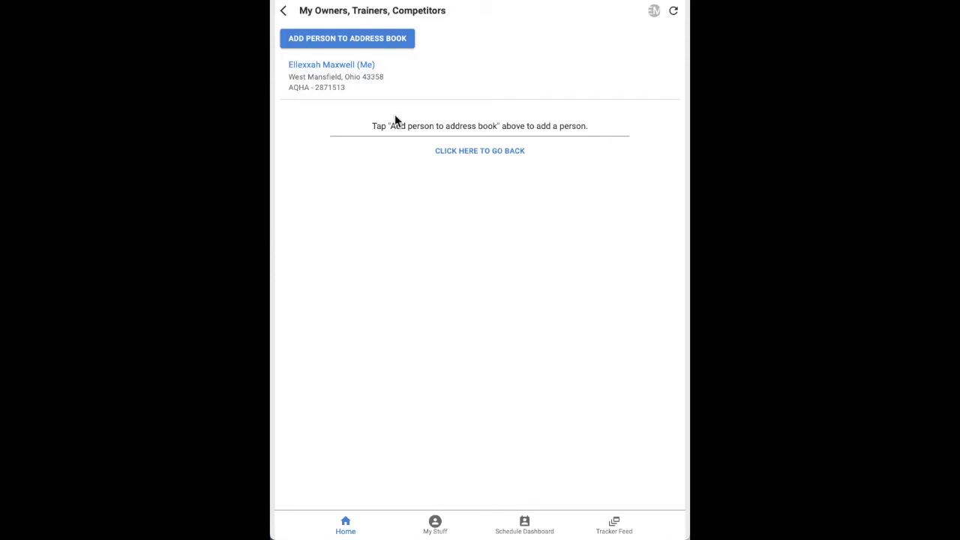
Add a person with AQHA and NSBA memberships to the address book by last-name search
left_click(346, 41)
left_click(517, 259)
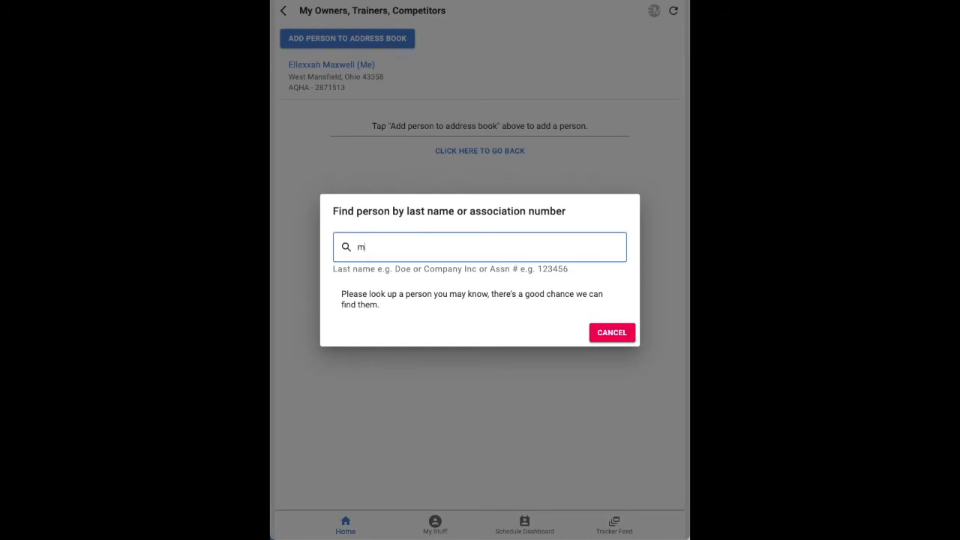
type("maxwell")
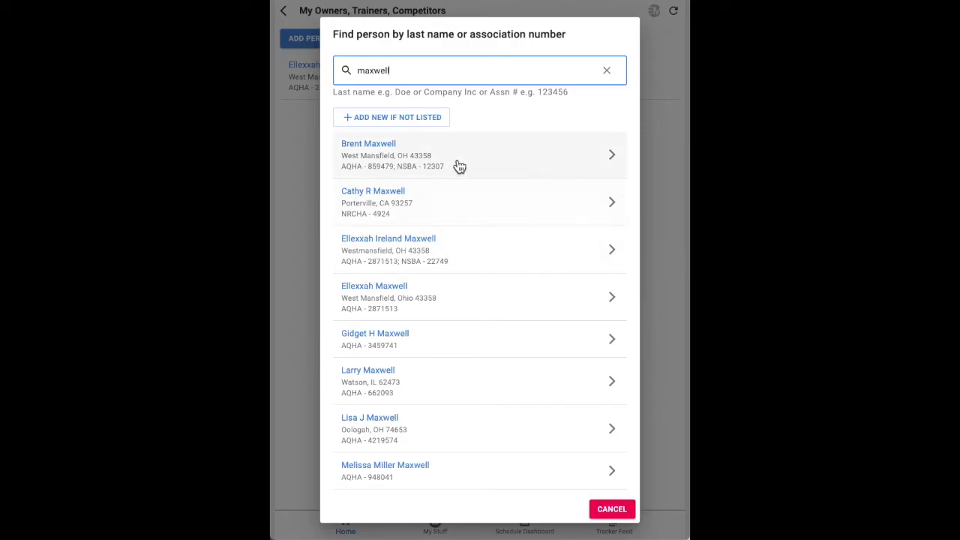
left_click(459, 164)
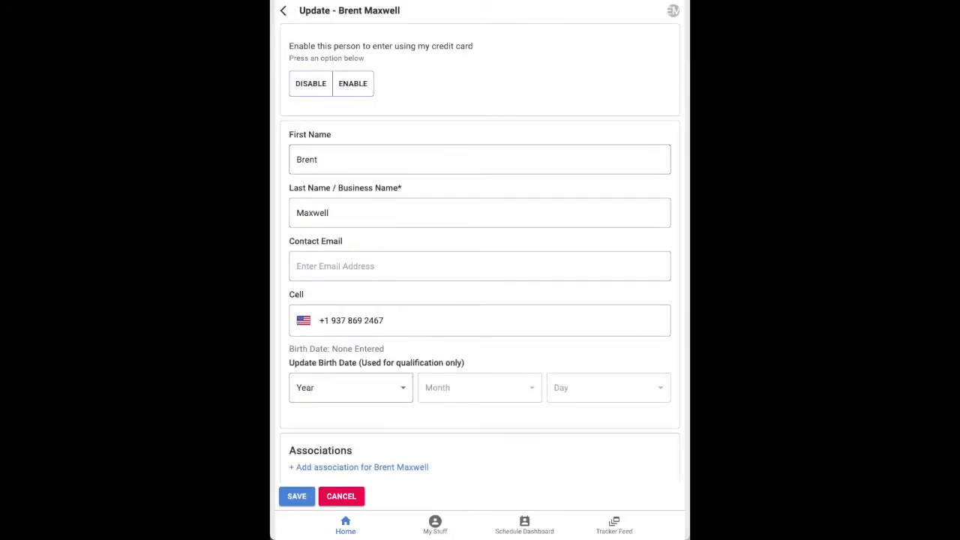
left_click(298, 499)
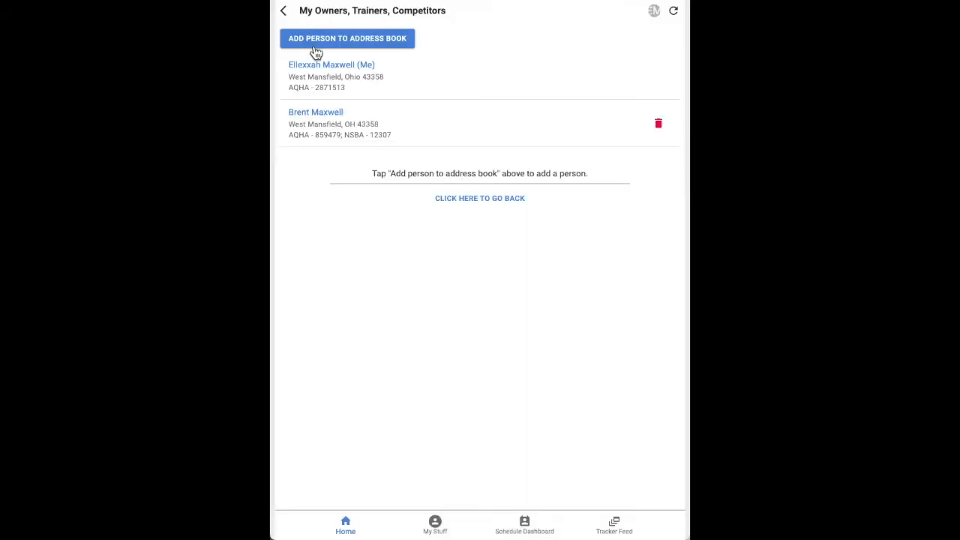
Add a third AQHA member via last-name search, then go back to the Enter Show hub
left_click(322, 44)
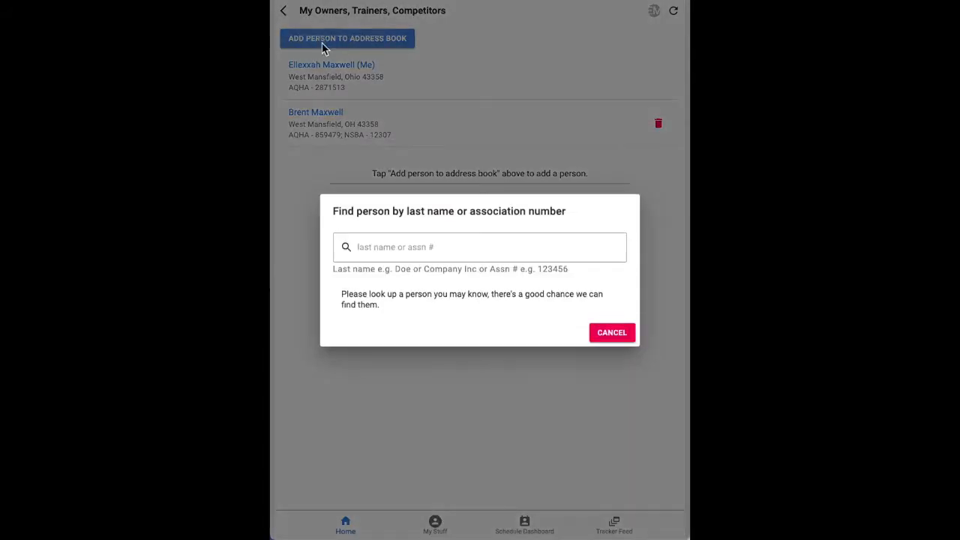
left_click(417, 248)
type("maxwe")
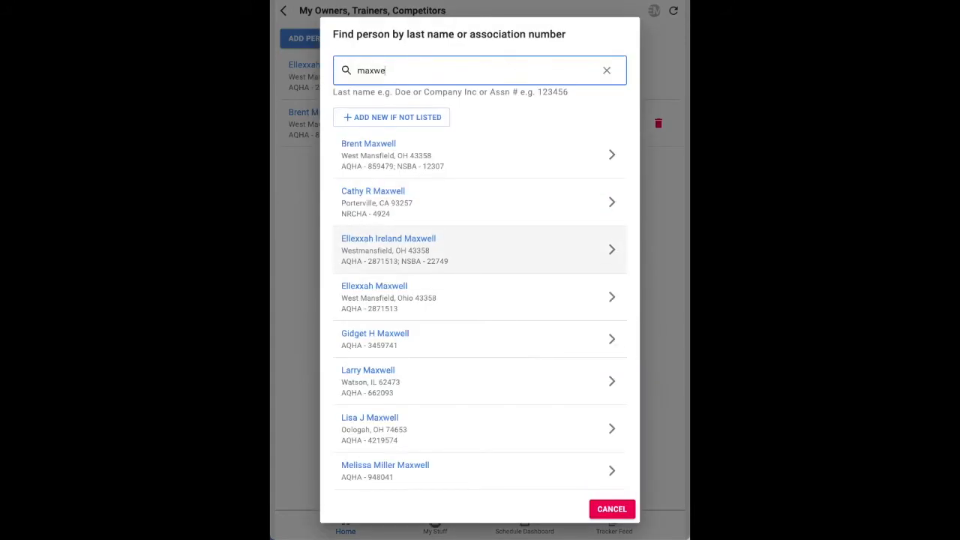
scroll(403, 381, "down", 2)
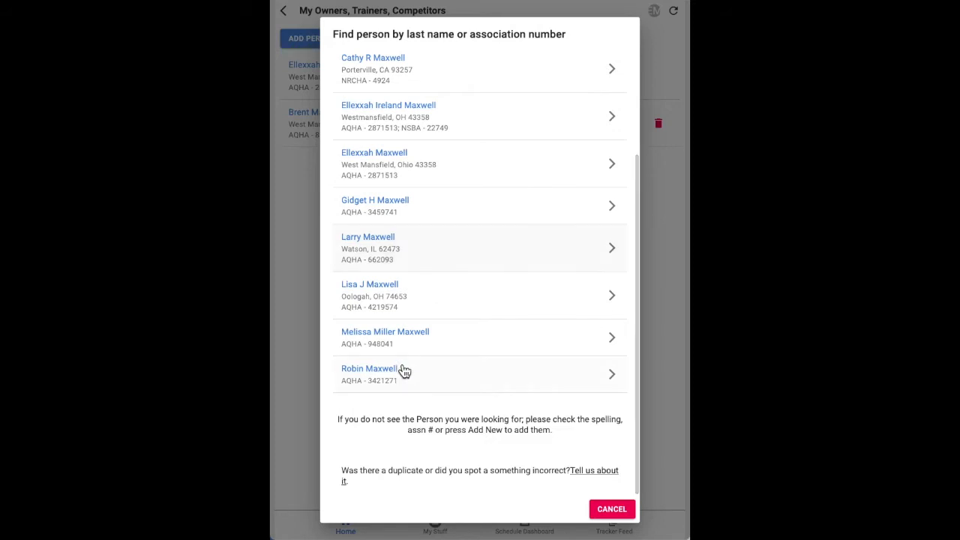
left_click(423, 343)
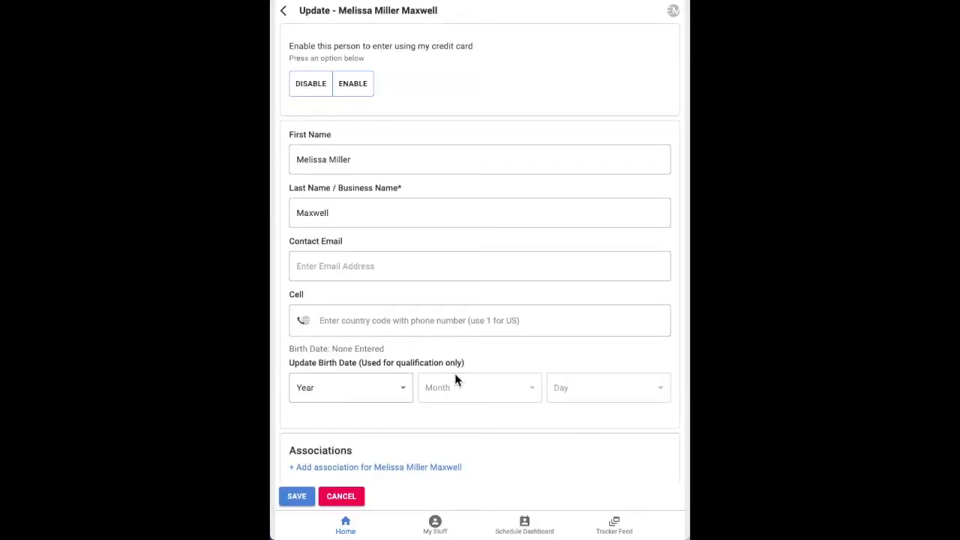
left_click(297, 498)
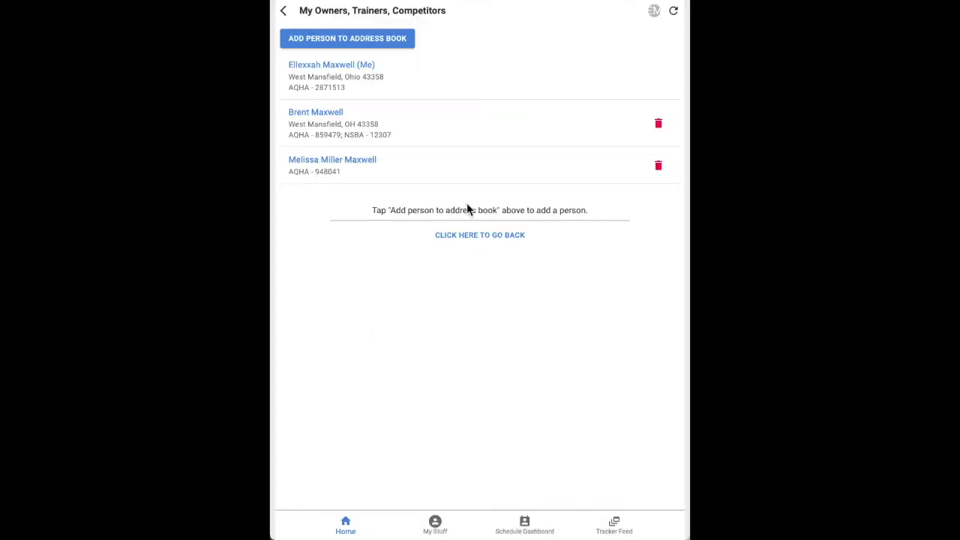
left_click(463, 233)
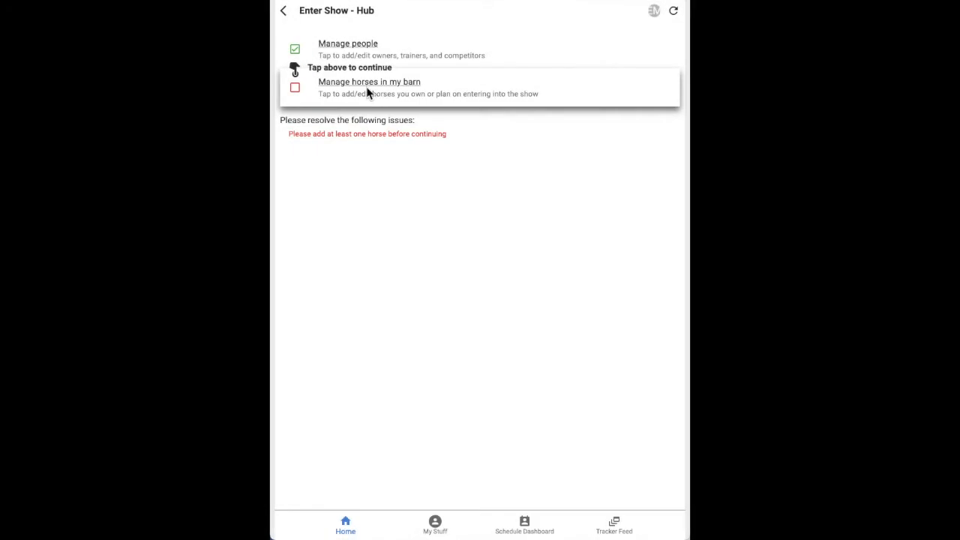
Search 'zips bossy' and save the mare Zips Bossy Chip (2008, AQHA) to My Horses
left_click(368, 92)
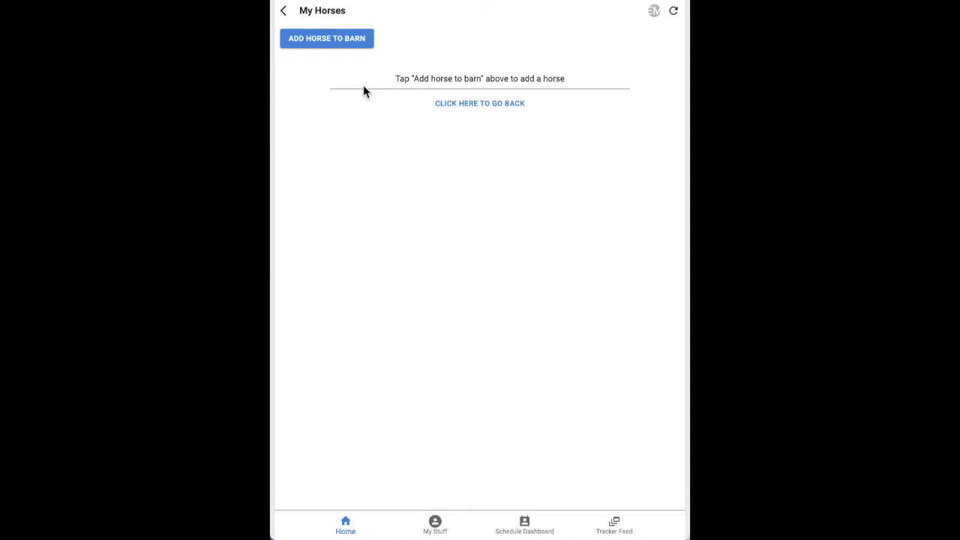
left_click(328, 37)
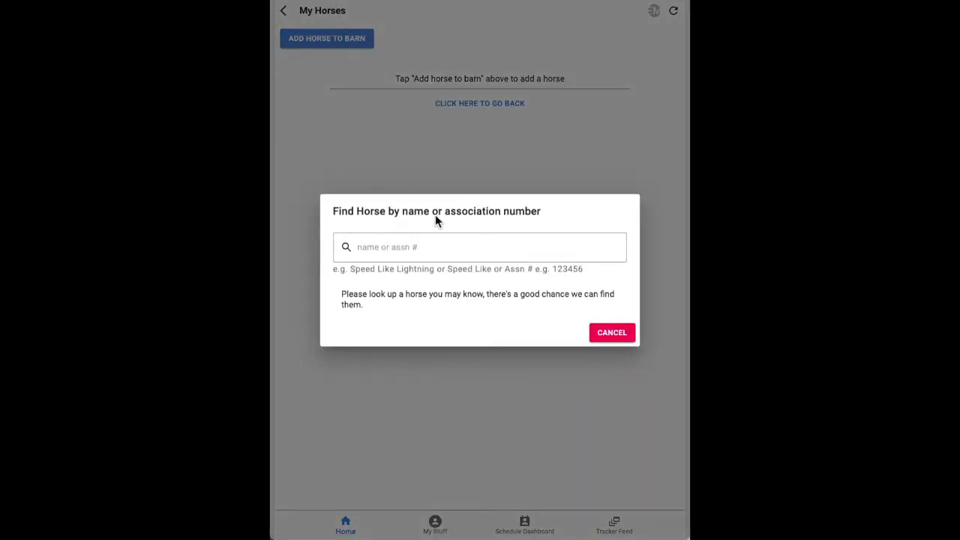
left_click(472, 255)
type("zips bossy")
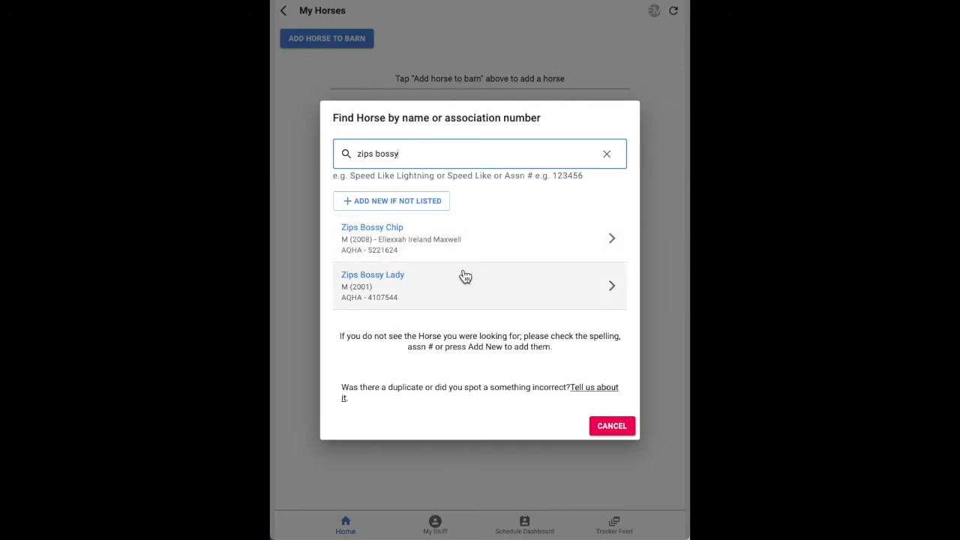
left_click(458, 230)
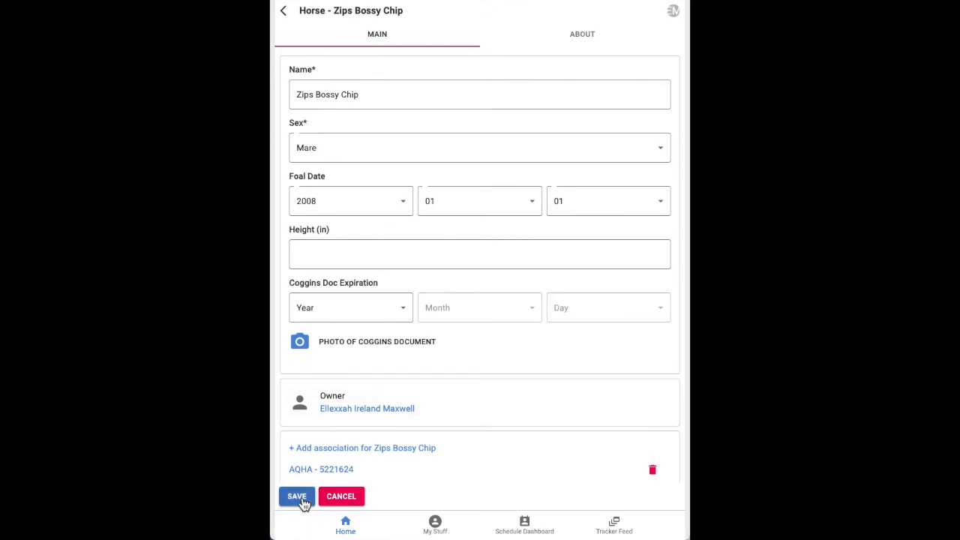
left_click(297, 497)
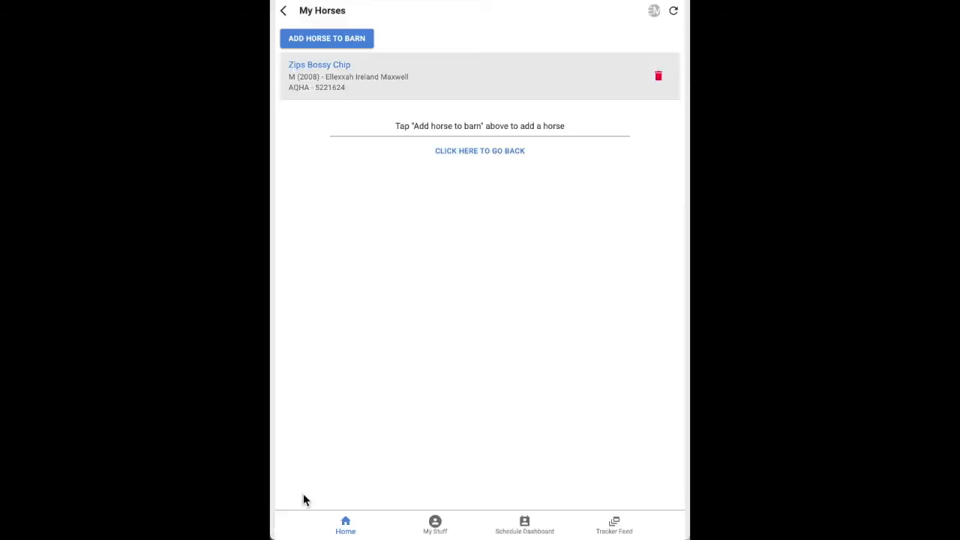
Find gelding Doin It Best by association number 5593089, save it, and return to the hub
left_click(340, 40)
left_click(419, 254)
type("55")
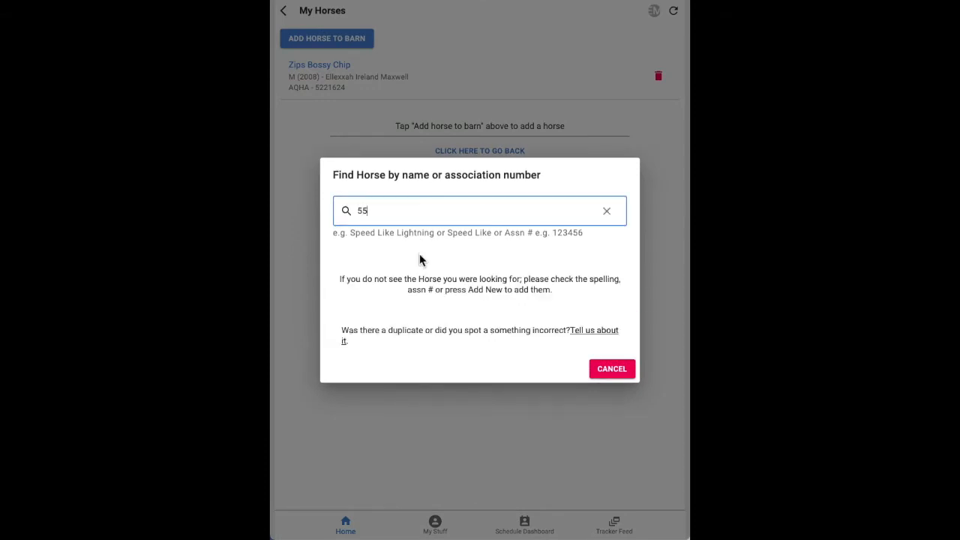
type("93089")
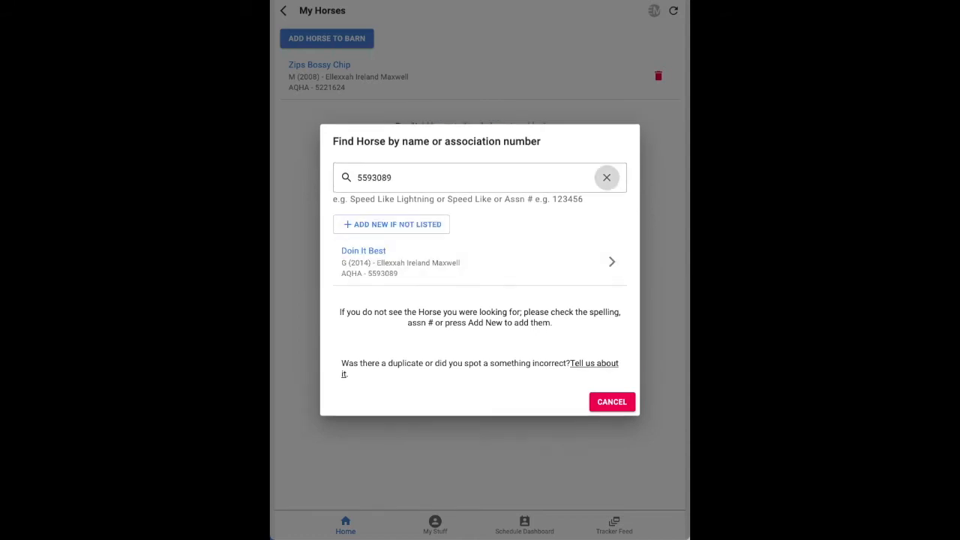
left_click(367, 270)
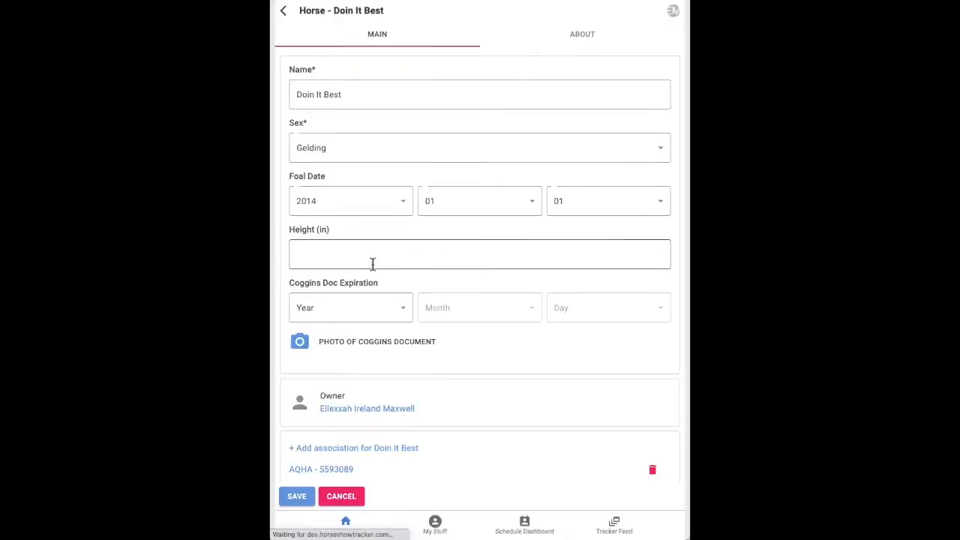
left_click(299, 494)
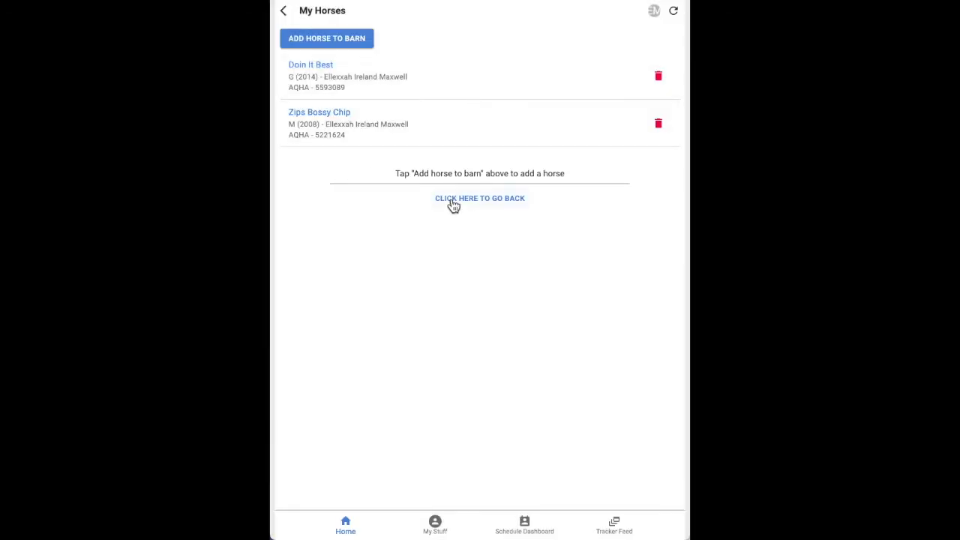
left_click(453, 200)
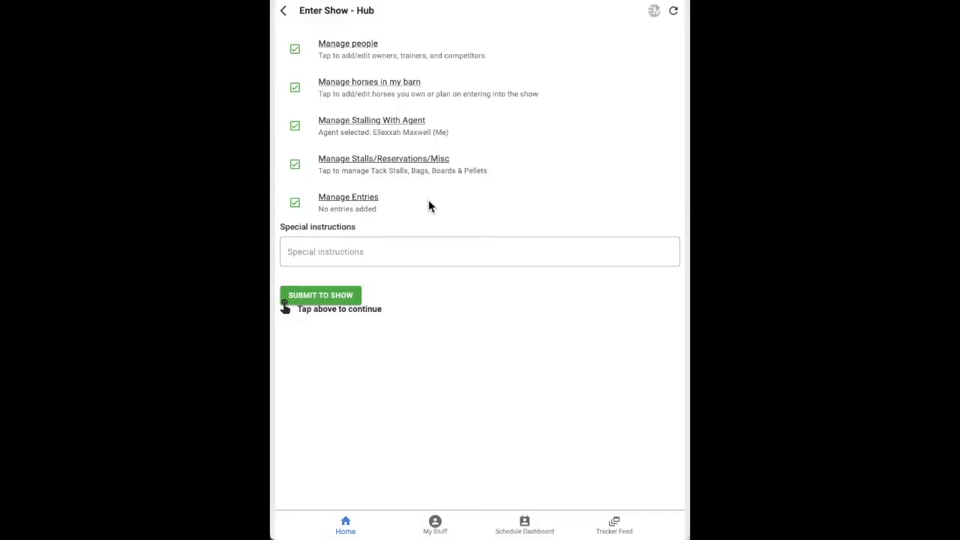
Start a new Congress entry for Zips Bossy Chip, skipping the Passport purchase
left_click(358, 198)
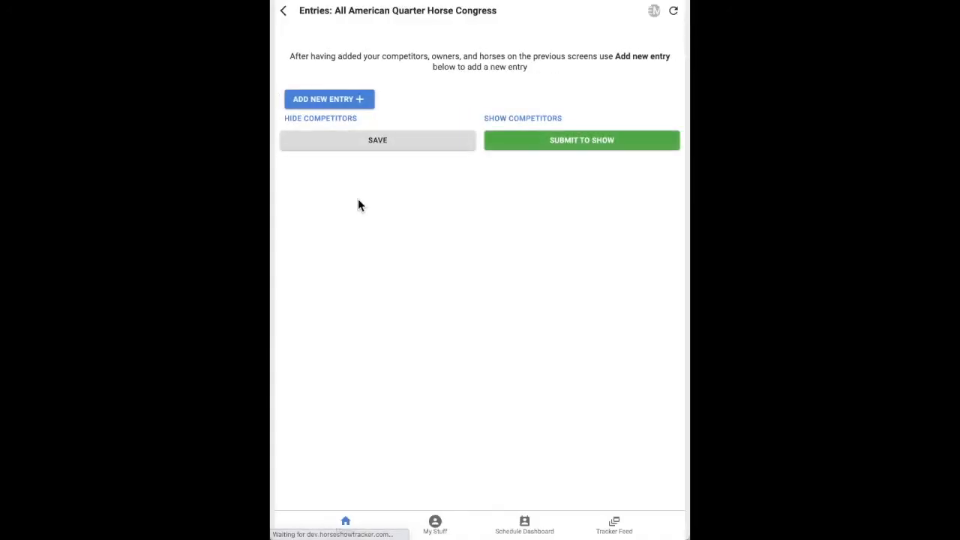
left_click(331, 105)
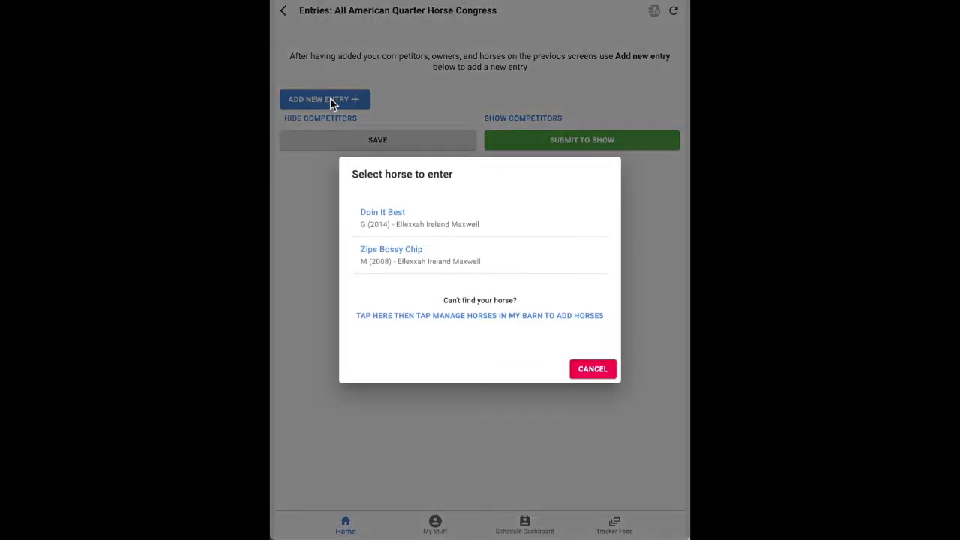
left_click(402, 269)
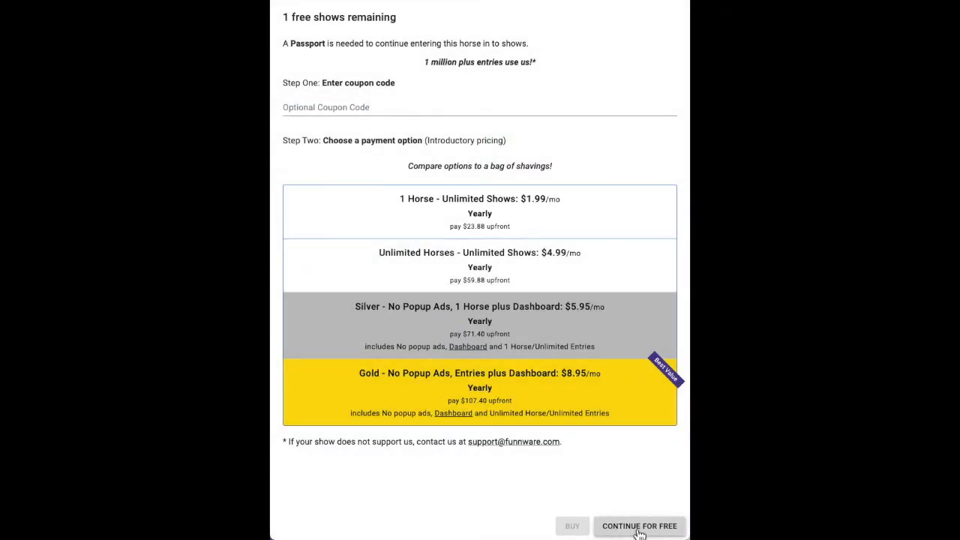
left_click(639, 528)
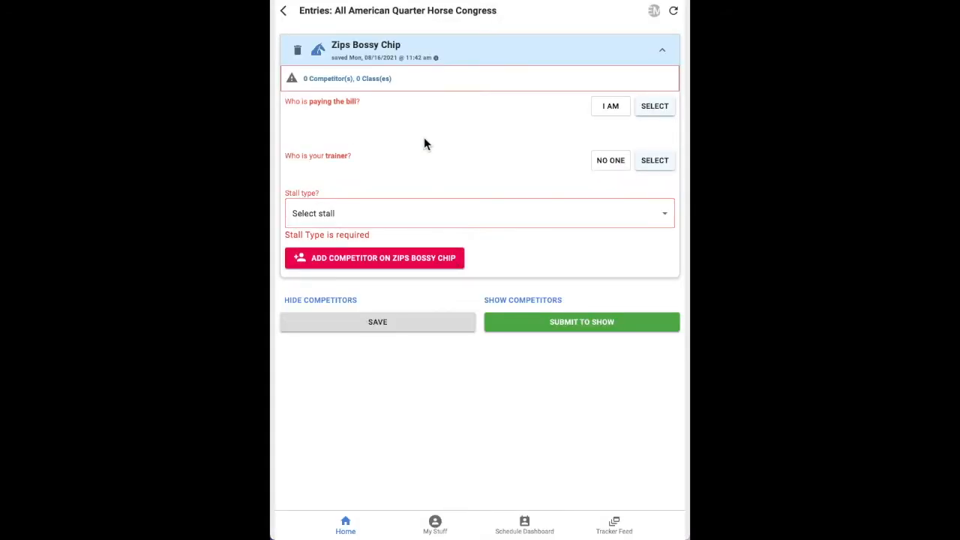
Make yourself the payer, assign a trainer, and choose Reining Adequan stalling
left_click(612, 109)
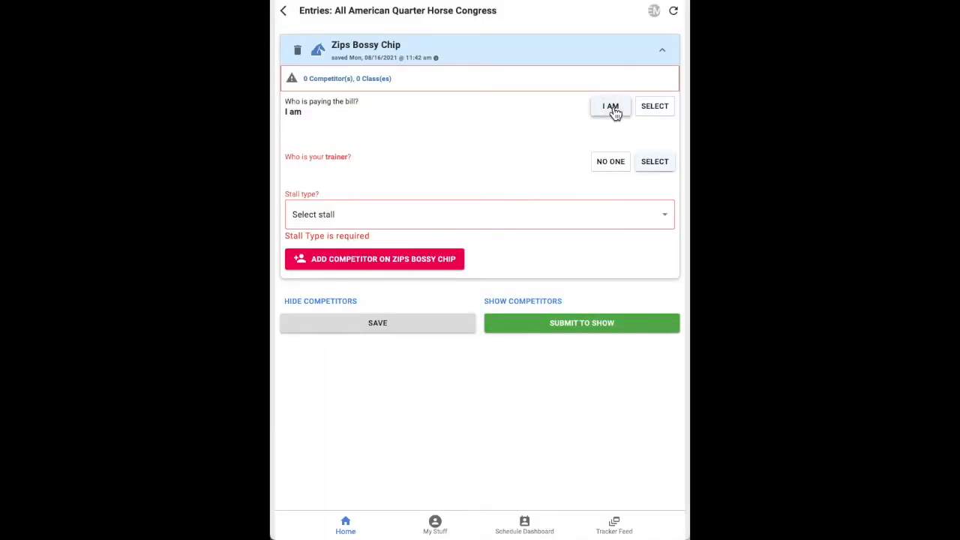
left_click(655, 163)
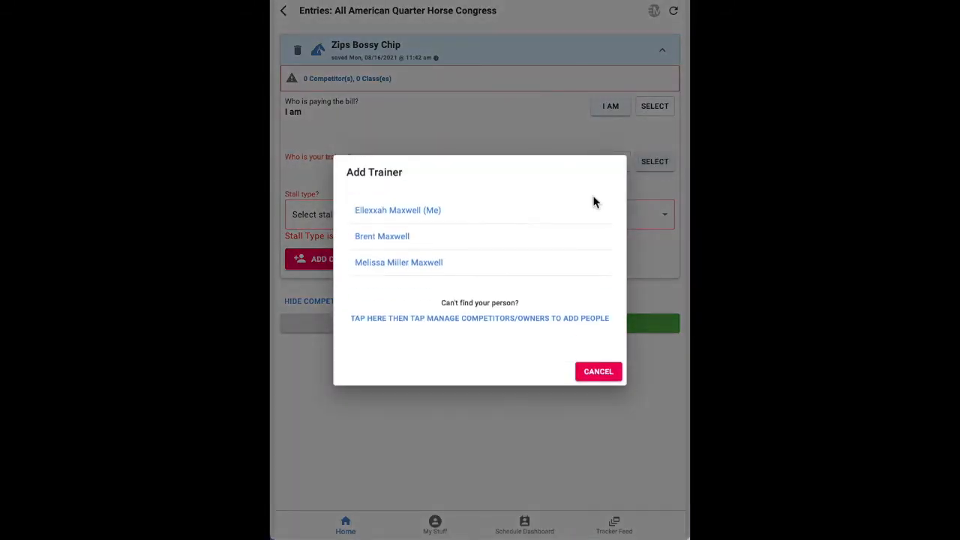
left_click(540, 238)
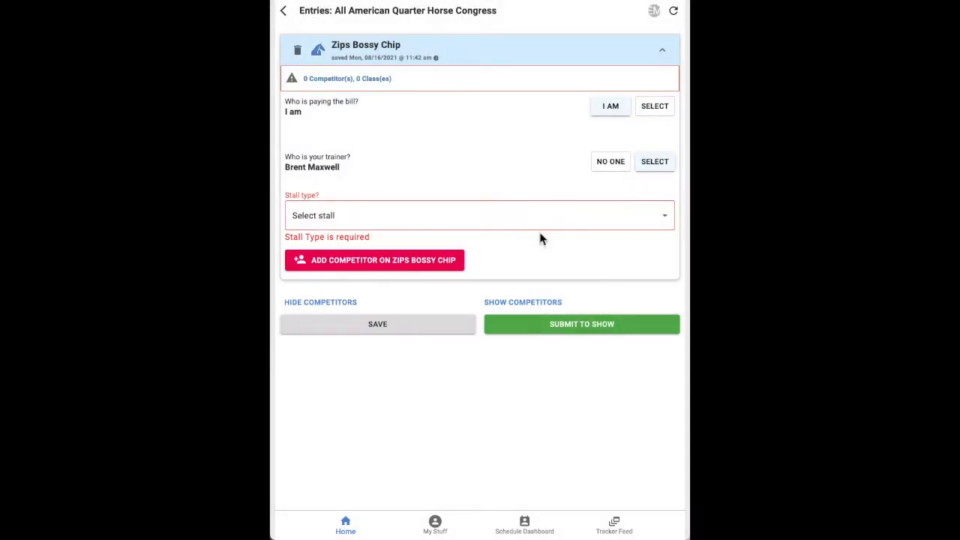
left_click(489, 217)
left_click(430, 257)
Add yourself as a competitor on Zips Bossy Chip with relationship Z - Self
left_click(390, 261)
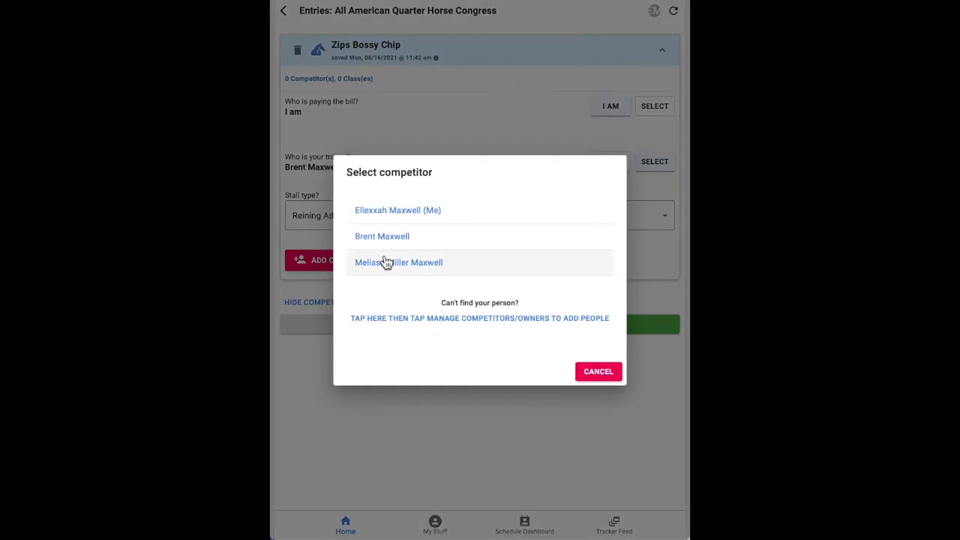
left_click(381, 212)
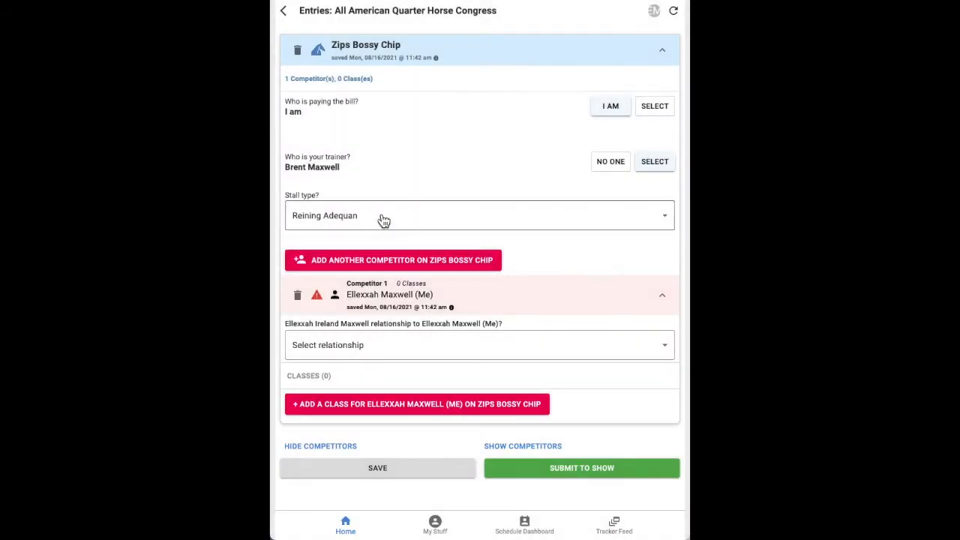
left_click(383, 345)
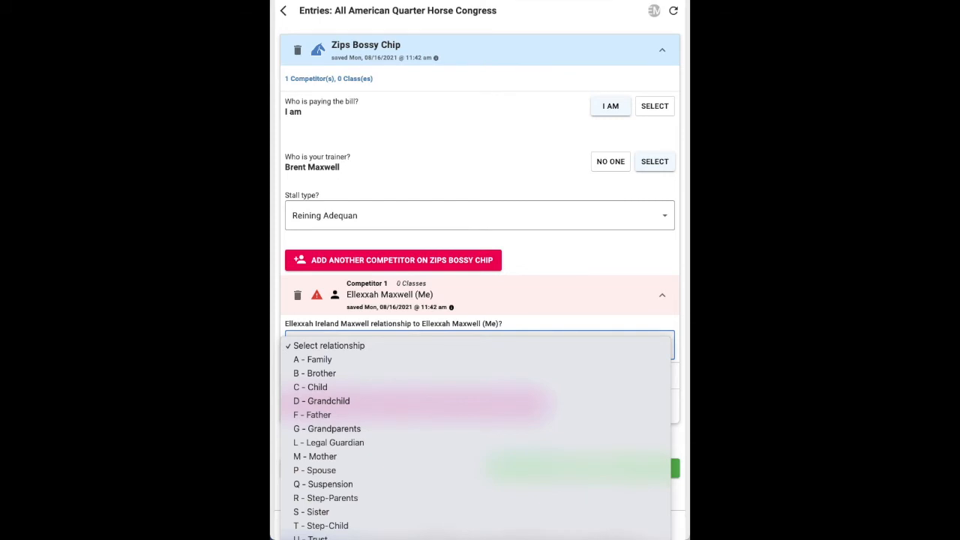
left_click(355, 539)
scroll(384, 378, "down", 1)
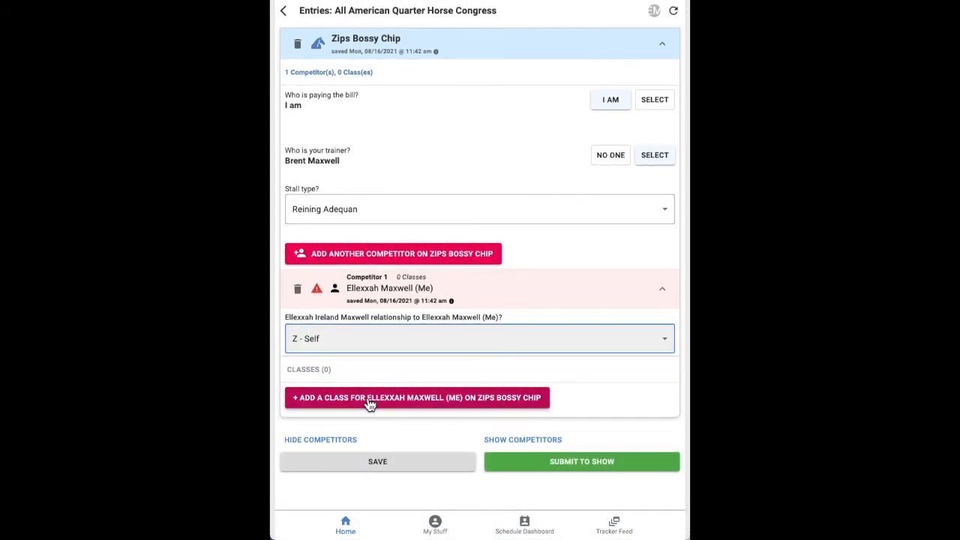
left_click(369, 405)
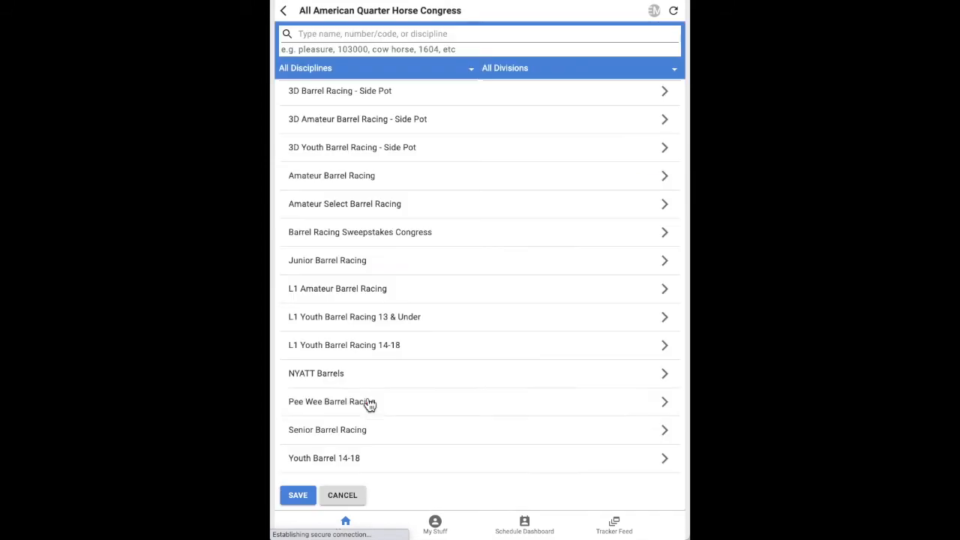
Search classes for 'trail', 'amateur' and '238000', settle on 'trail', then check discipline and division filters
left_click(459, 33)
type("trail")
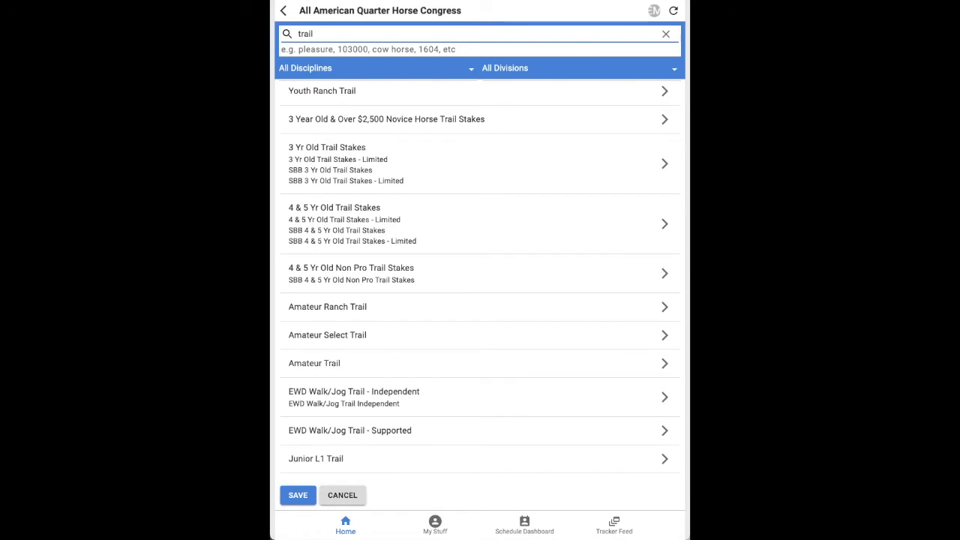
key("BackSpace")
key("BackSpace")
key("BackSpace")
key("BackSpace")
key("BackSpace")
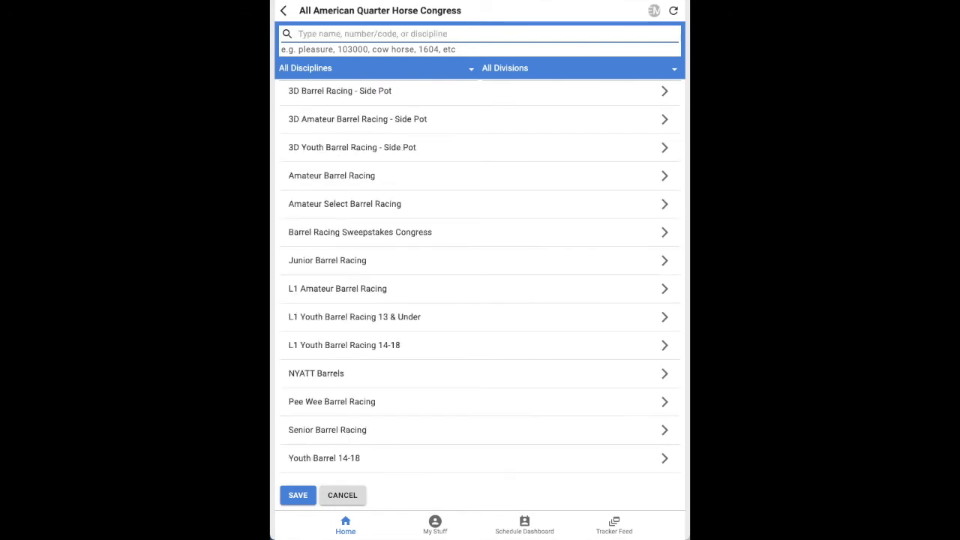
type("amat")
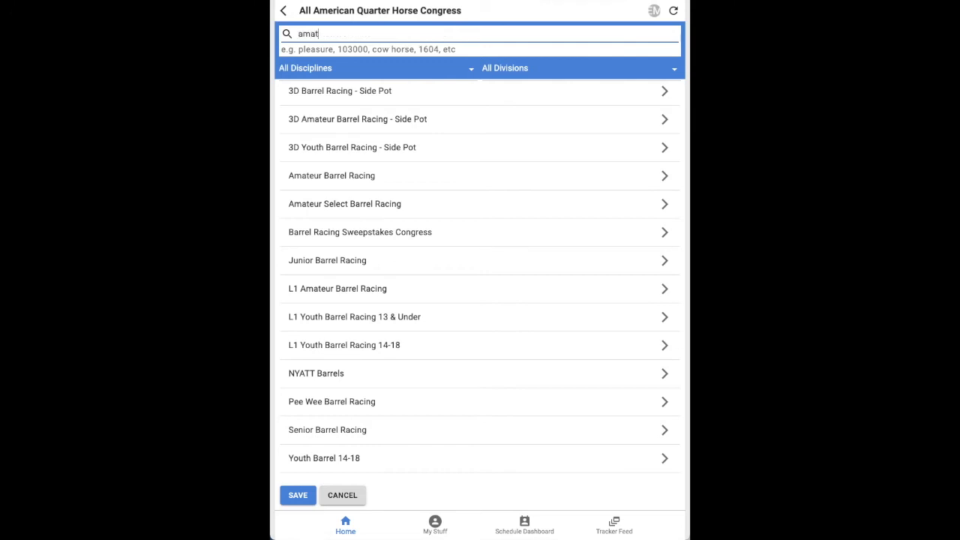
type("eur")
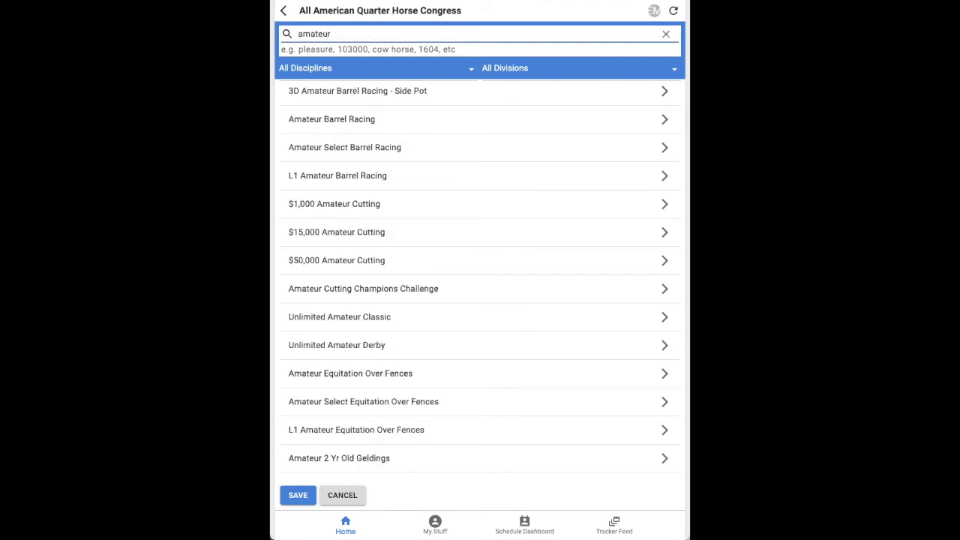
key("BackSpace")
key("BackSpace")
key("BackSpace")
key("BackSpace")
key("BackSpace")
key("BackSpace")
key("BackSpace")
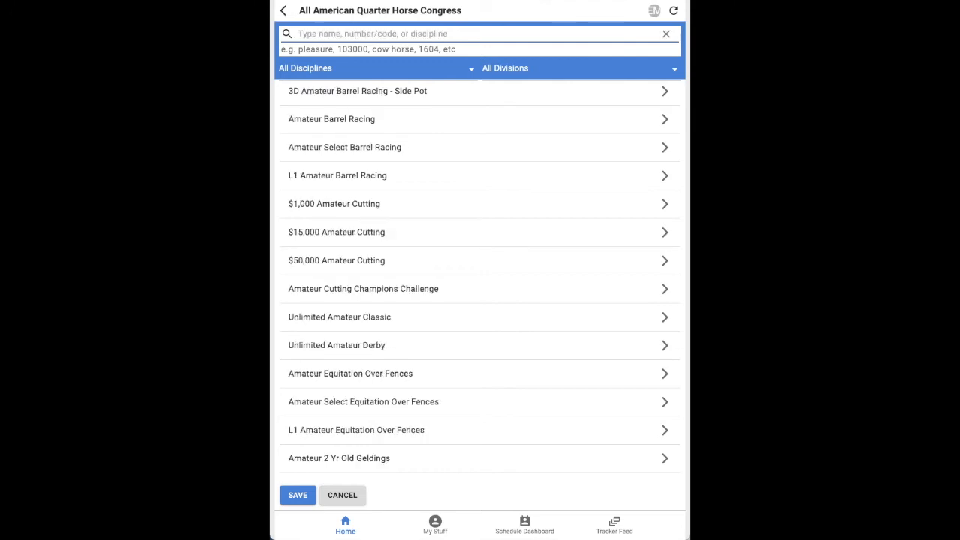
type("238000")
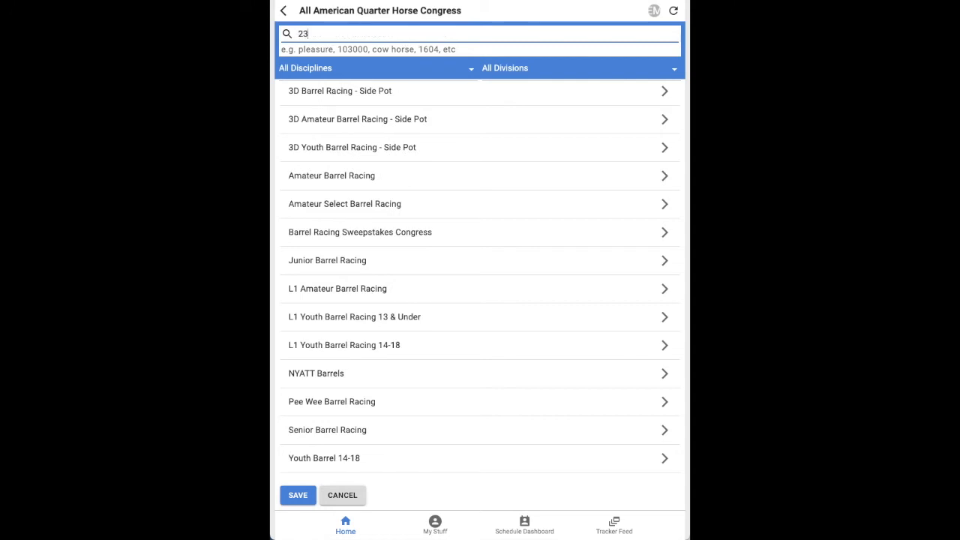
key("BackSpace")
key("BackSpace")
key("BackSpace")
key("BackSpace")
key("BackSpace")
key("BackSpace")
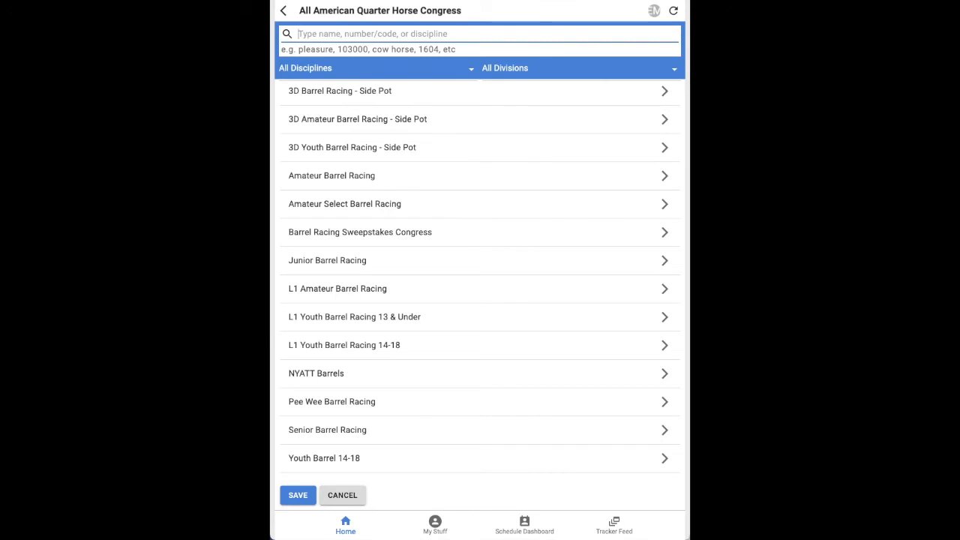
type("trail")
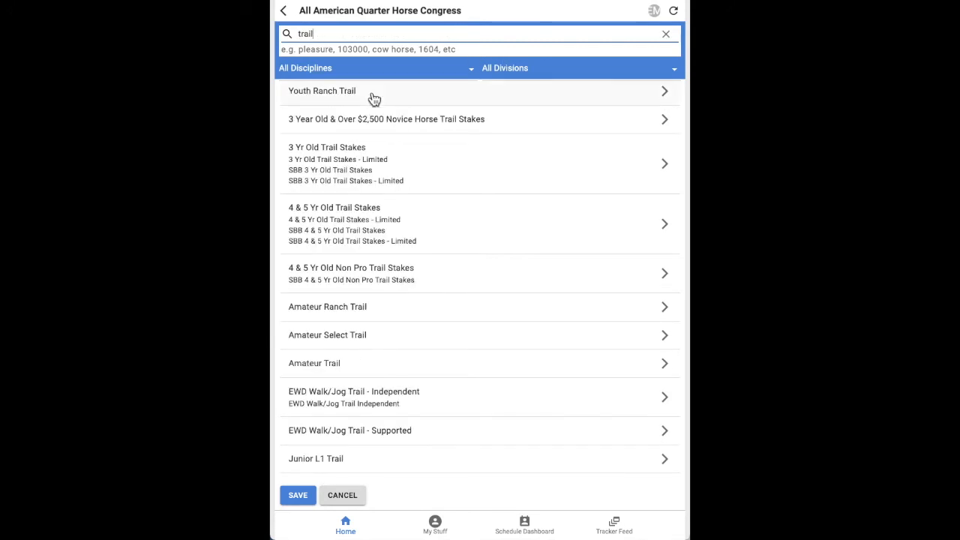
left_click(335, 74)
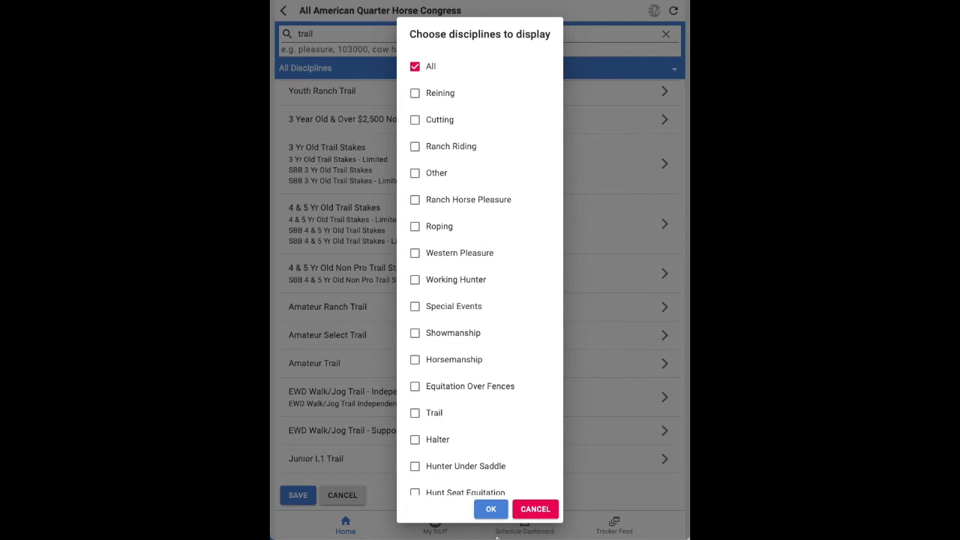
left_click(537, 511)
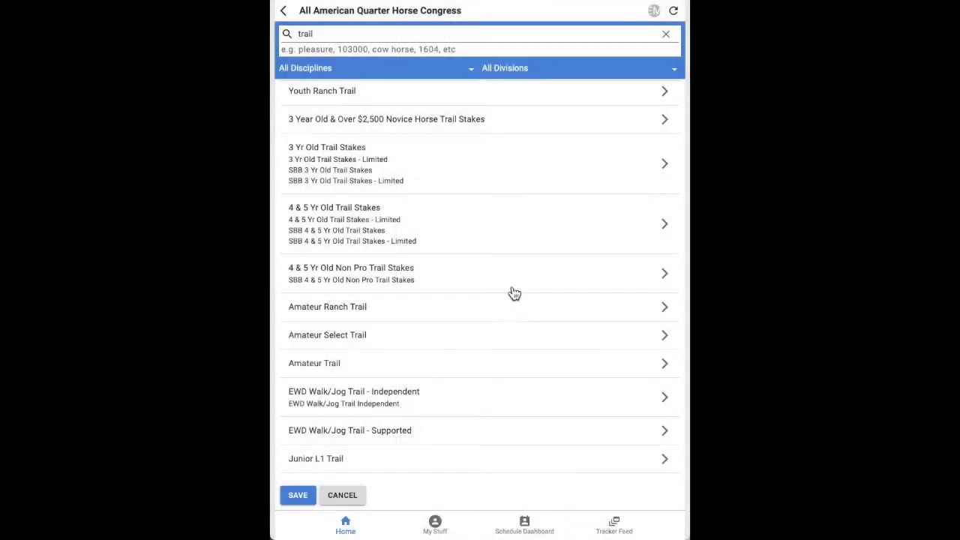
left_click(529, 72)
Enter and save the Amateur Trail classes 238000 AQHA and 0380 NSBA
left_click(356, 364)
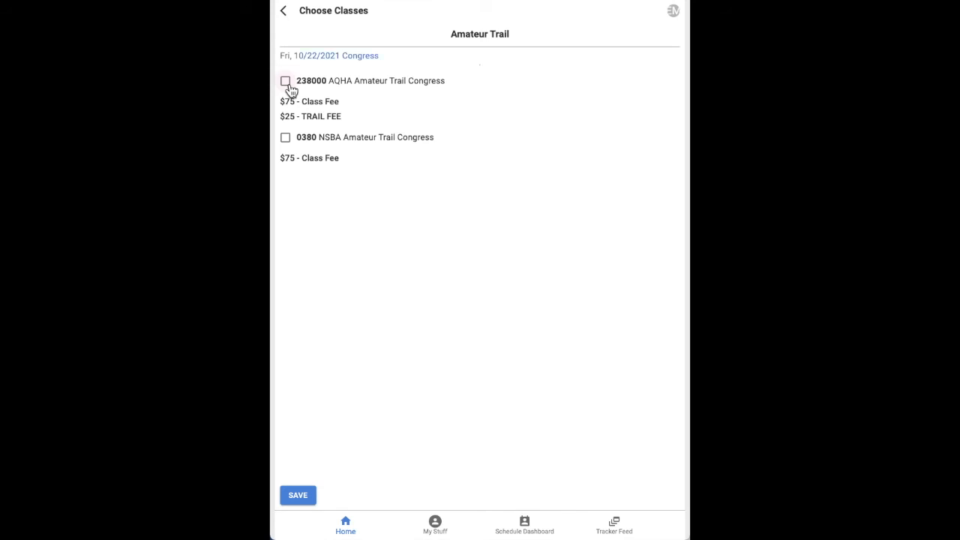
left_click(286, 82)
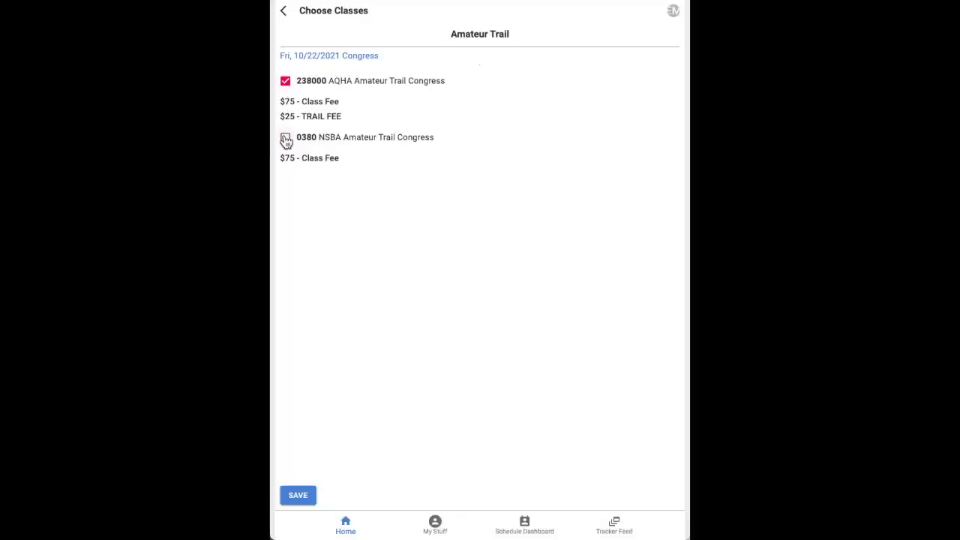
left_click(286, 139)
left_click(297, 499)
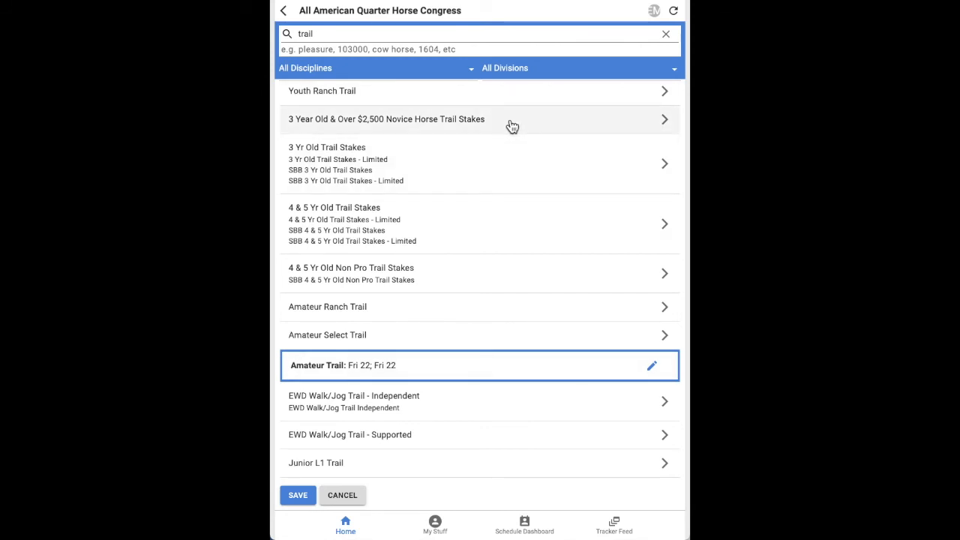
Search 'western pleas' and save Amateur Western Pleasure classes 0420 NSBA and 242000 AQHA
left_click(667, 35)
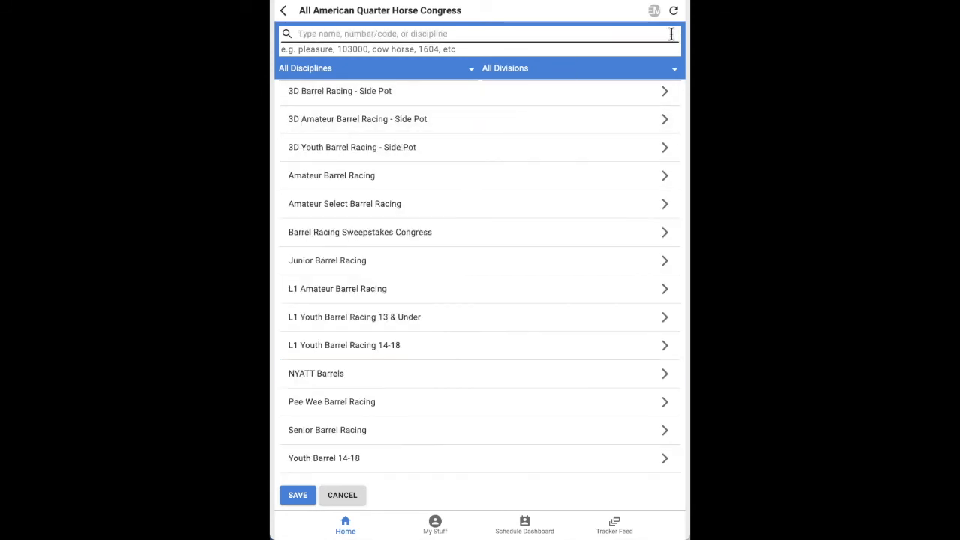
left_click(592, 34)
type("wester")
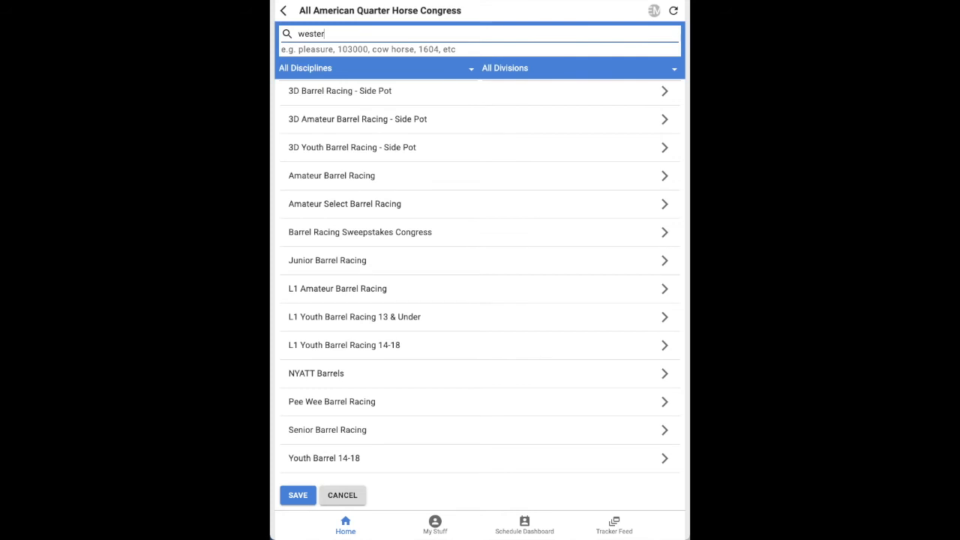
type("n pleasure")
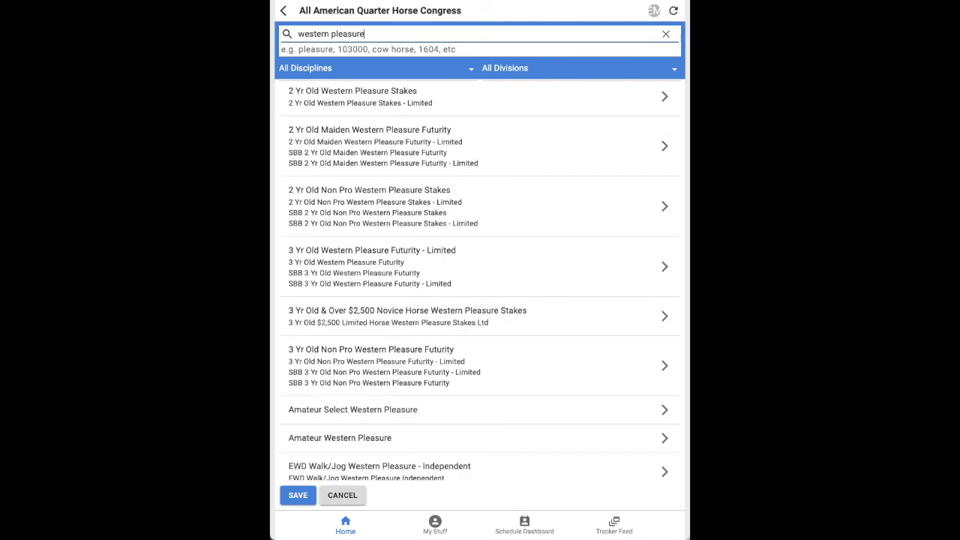
left_click(349, 443)
left_click(286, 123)
left_click(285, 81)
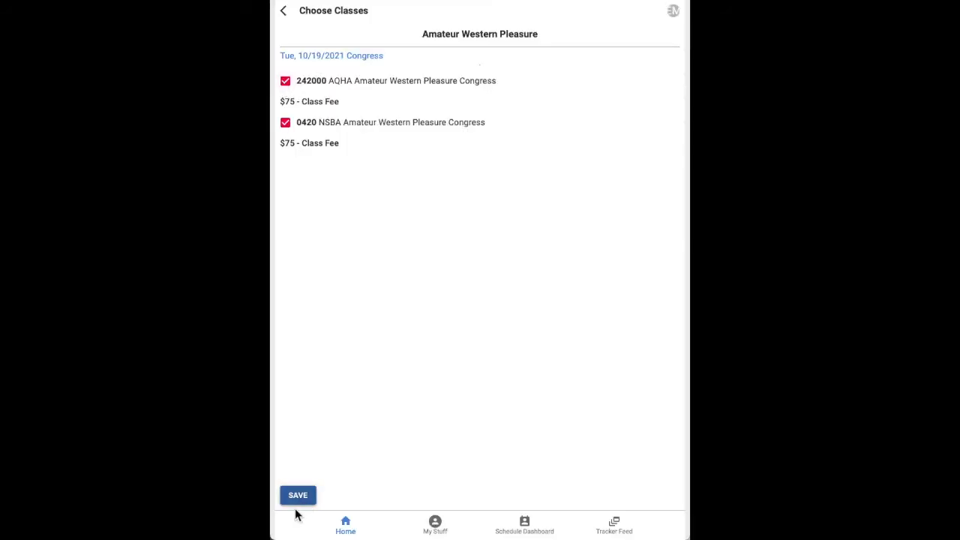
left_click(296, 501)
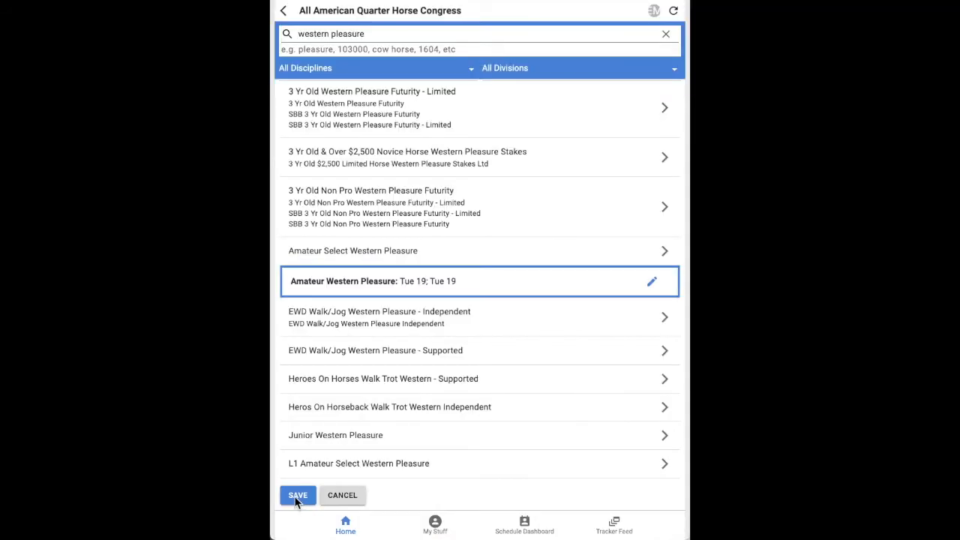
Save the class picks and add a second competitor on Zips Bossy Chip
left_click(298, 498)
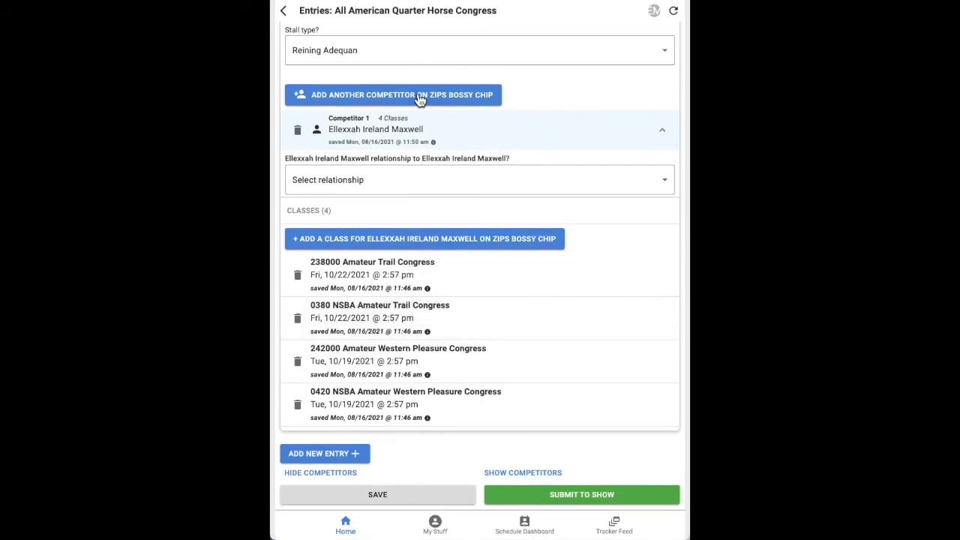
left_click(419, 101)
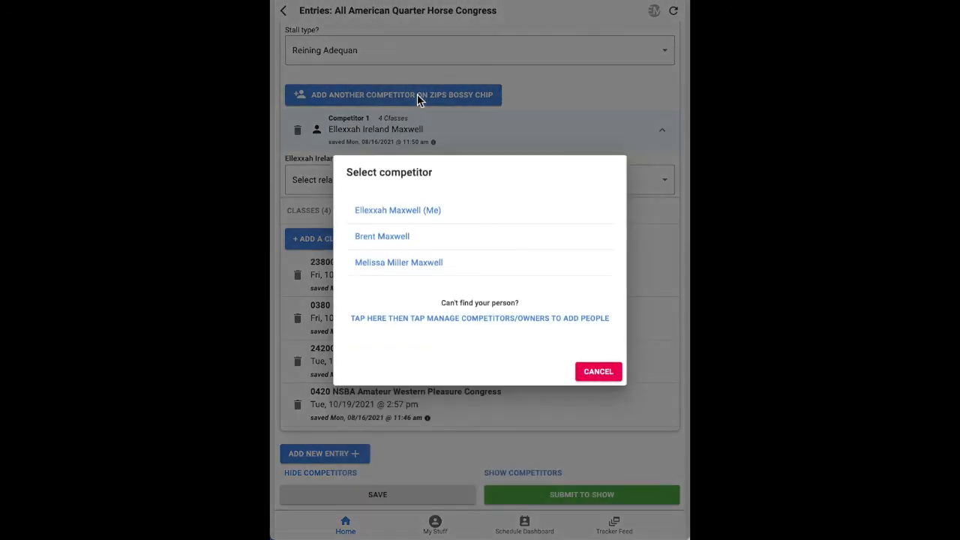
left_click(393, 237)
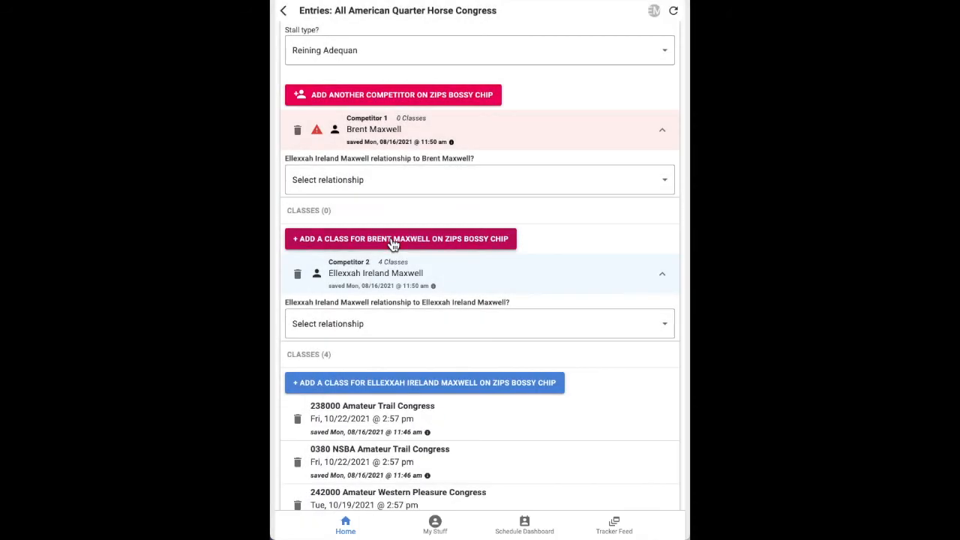
left_click(393, 241)
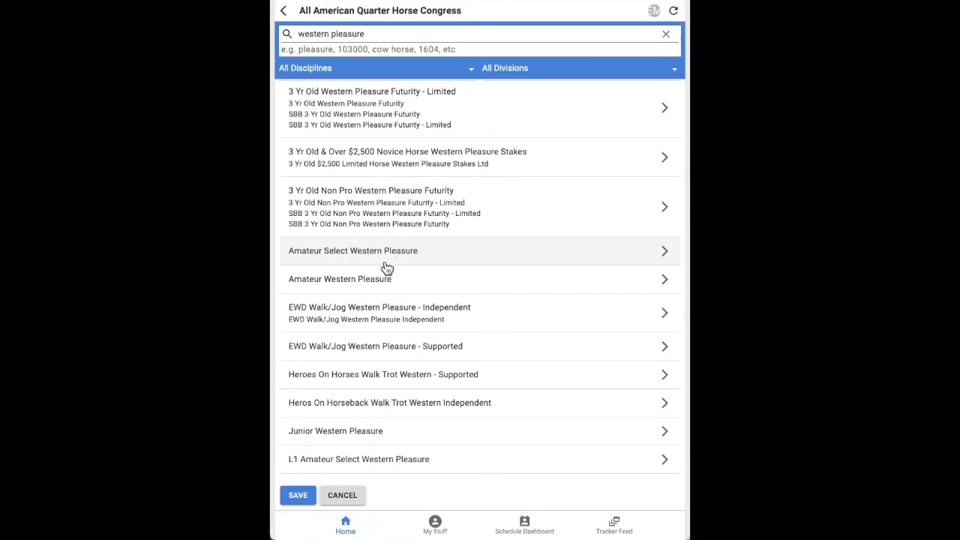
Enter the new competitor in Senior Western Pleasure classes 0422 NSBA and 142200 AQHA
scroll(377, 434, "down", 3)
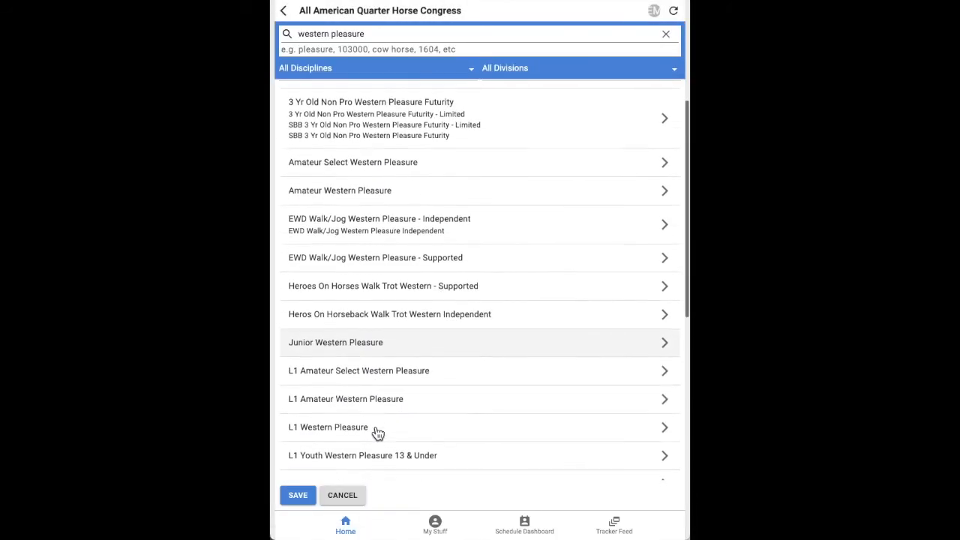
scroll(377, 434, "down", 10)
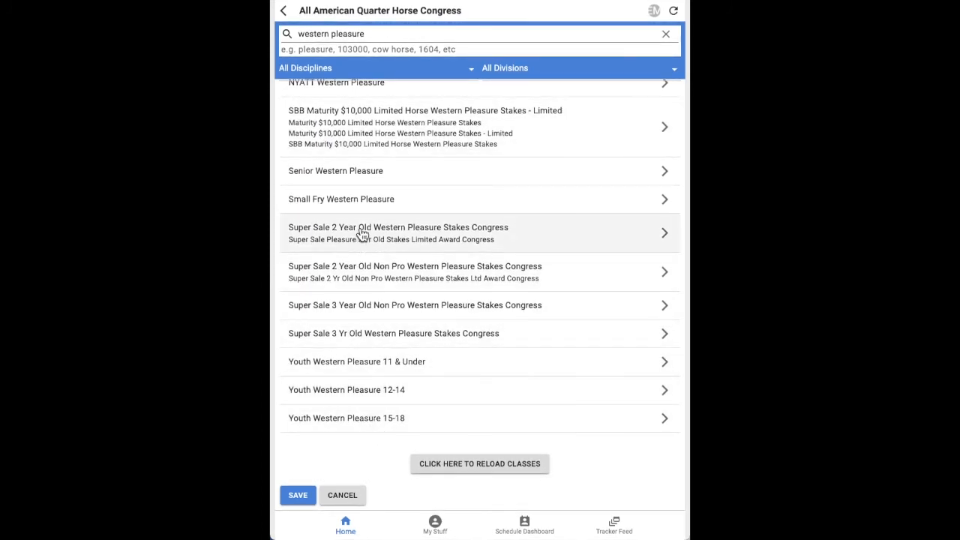
left_click(354, 173)
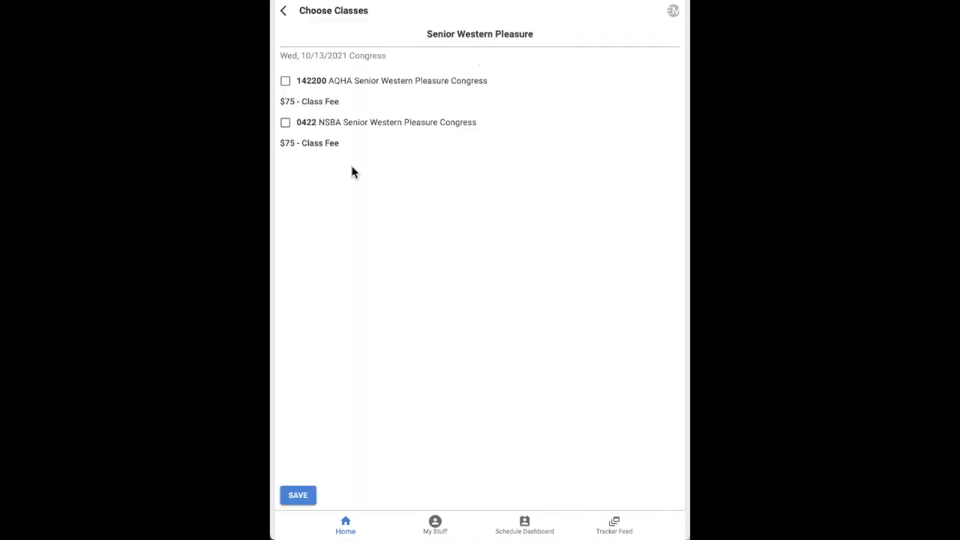
left_click(286, 123)
left_click(286, 81)
left_click(297, 496)
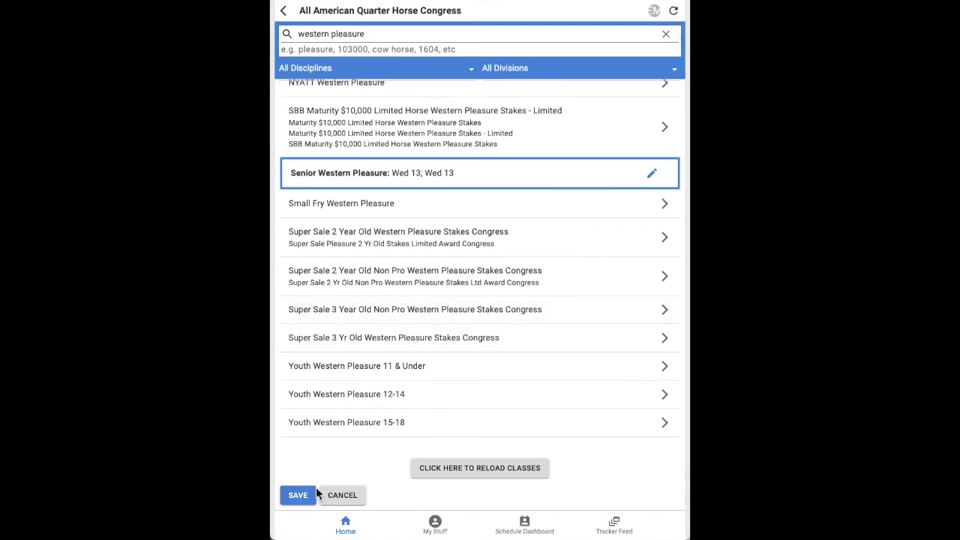
left_click(298, 496)
scroll(368, 375, "down", 5)
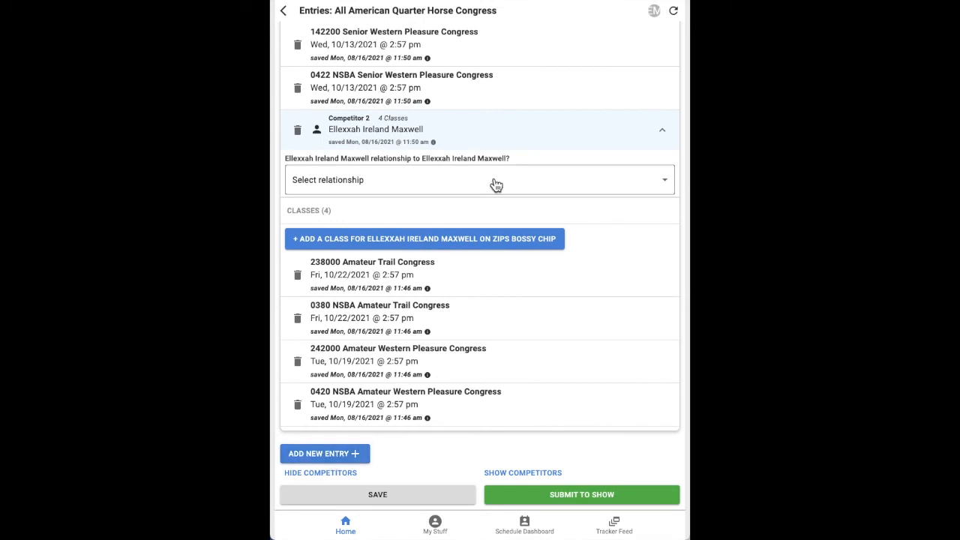
Submit the Congress entries and pay the fees with a card number, expiry, CVC and ZIP
left_click(562, 495)
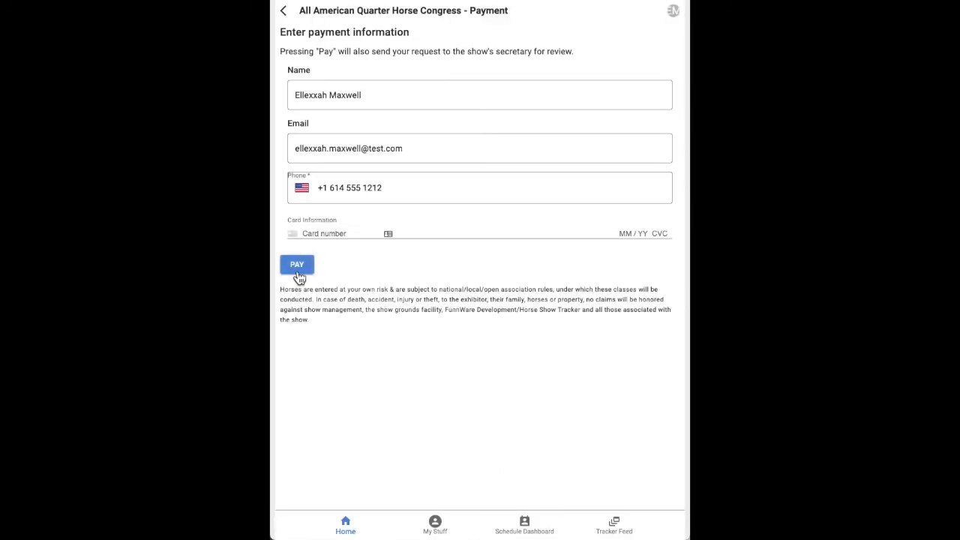
left_click(318, 234)
type("424")
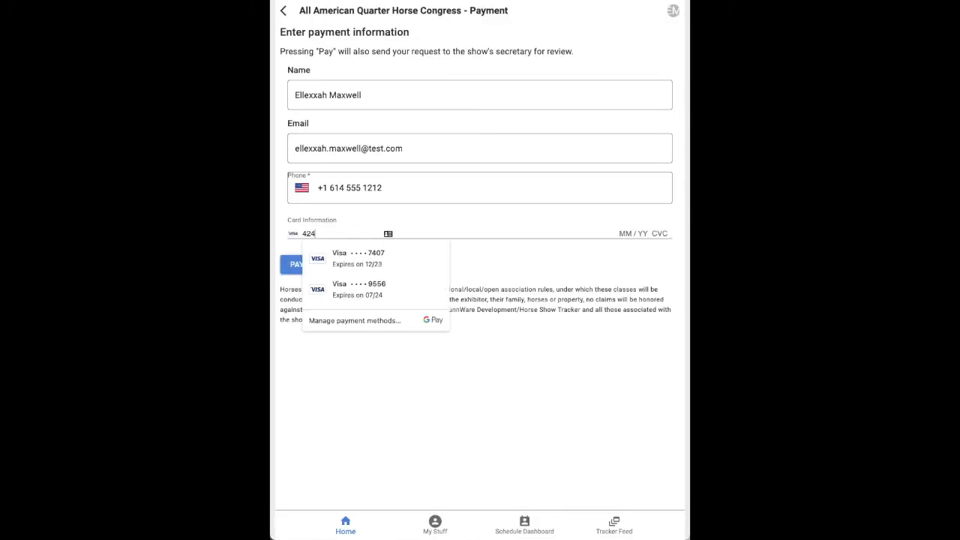
type("2 4242 4242 4242 04 / 24 242 42222")
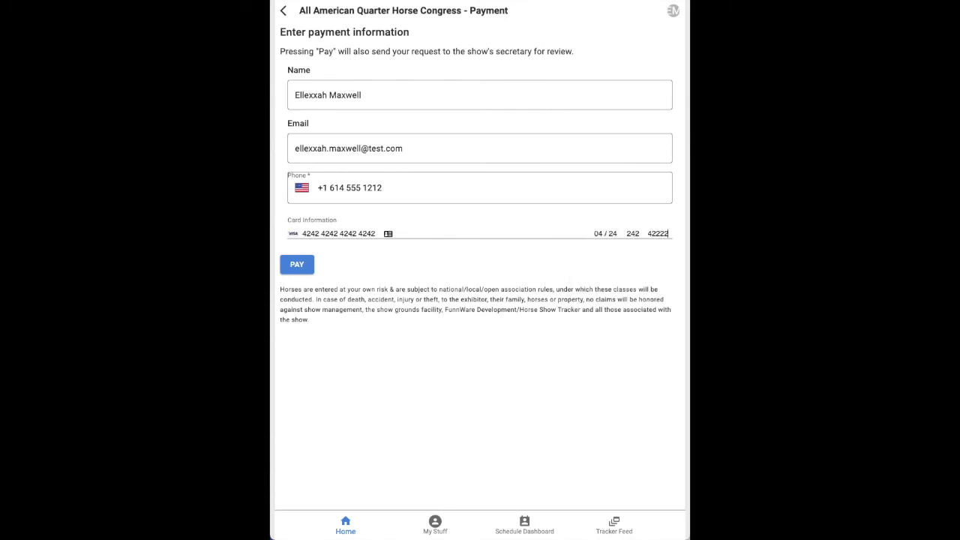
left_click(298, 266)
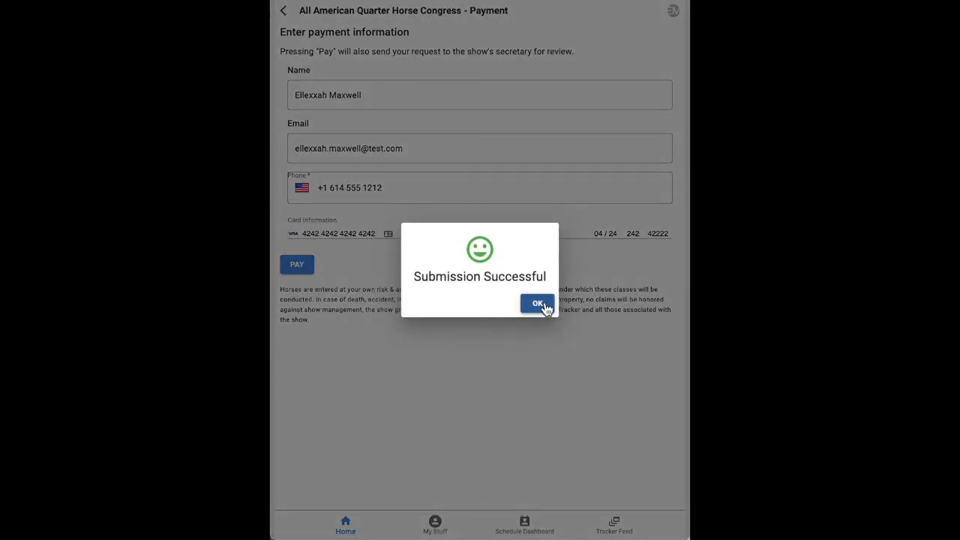
left_click(537, 304)
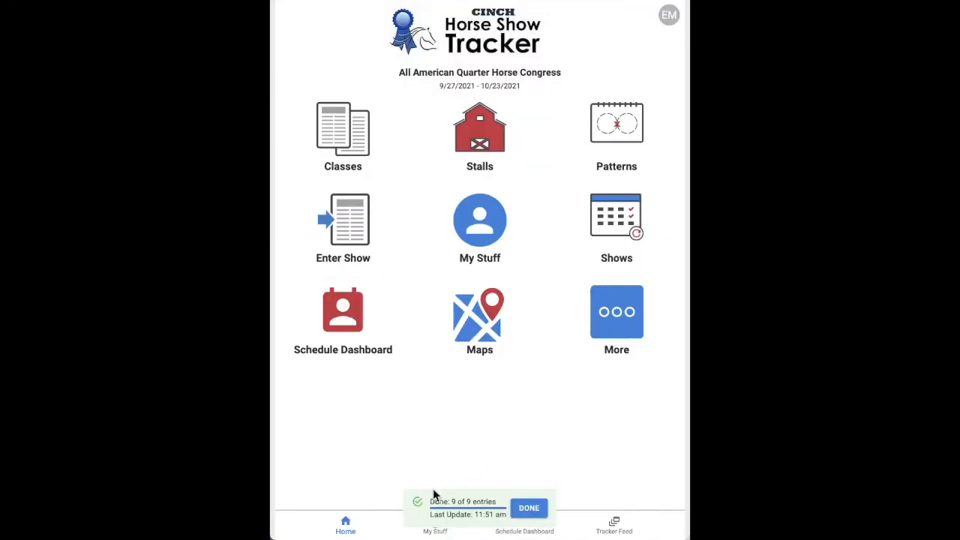
Open the All American Quarter Horse Congress entries and review Zips Bossy Chip's nine processed classes
left_click(530, 511)
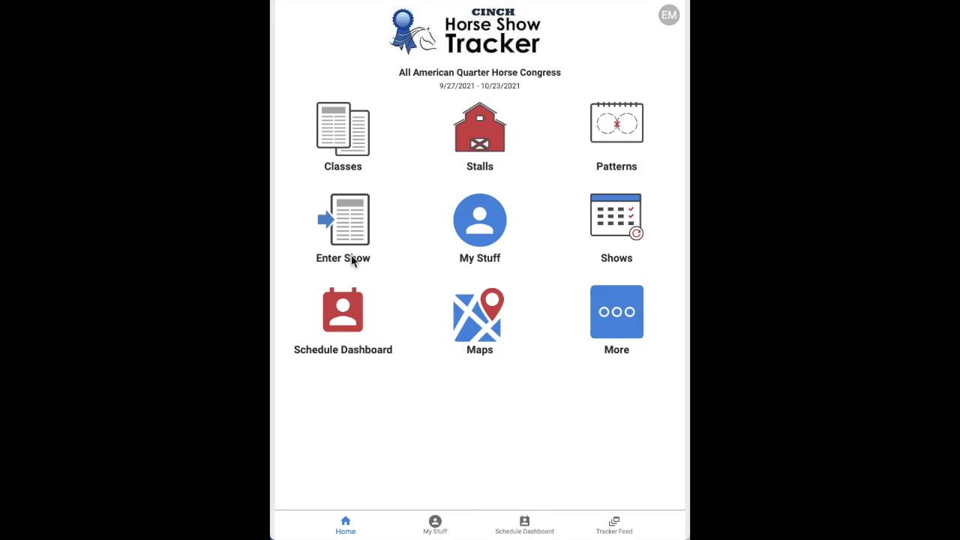
left_click(356, 234)
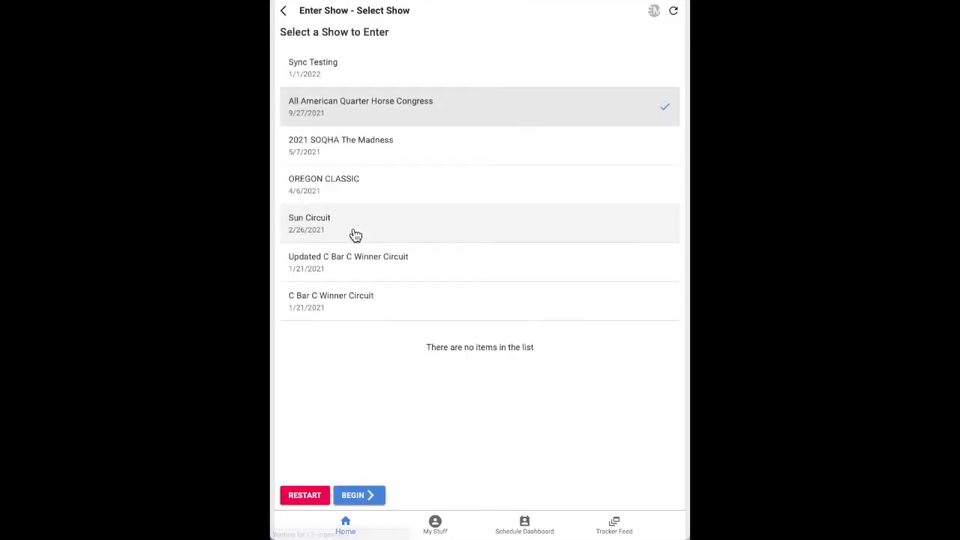
left_click(378, 115)
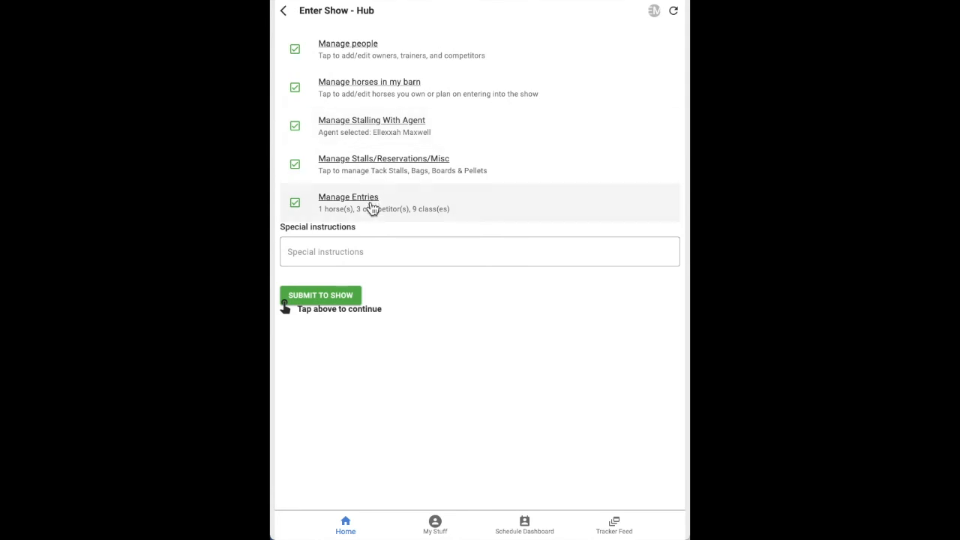
left_click(372, 209)
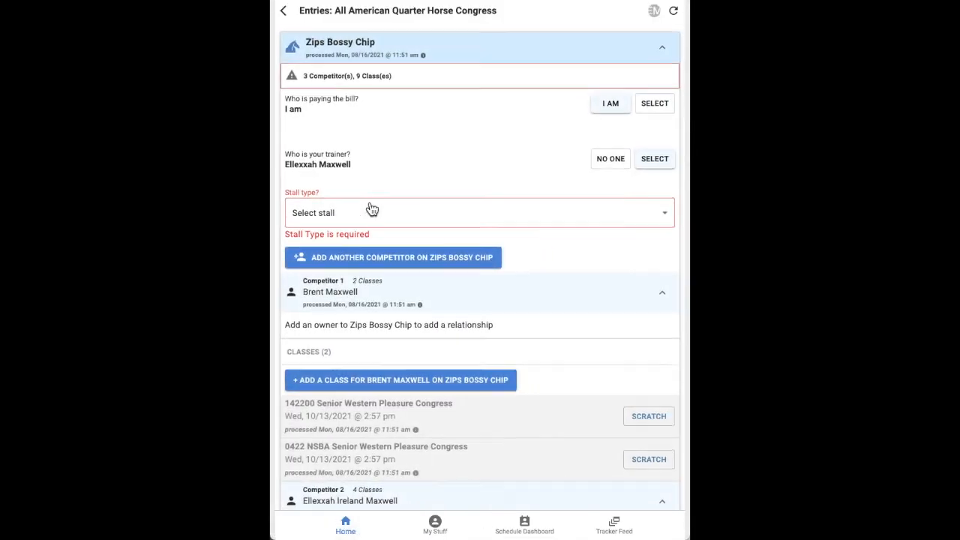
scroll(372, 209, "down", 10)
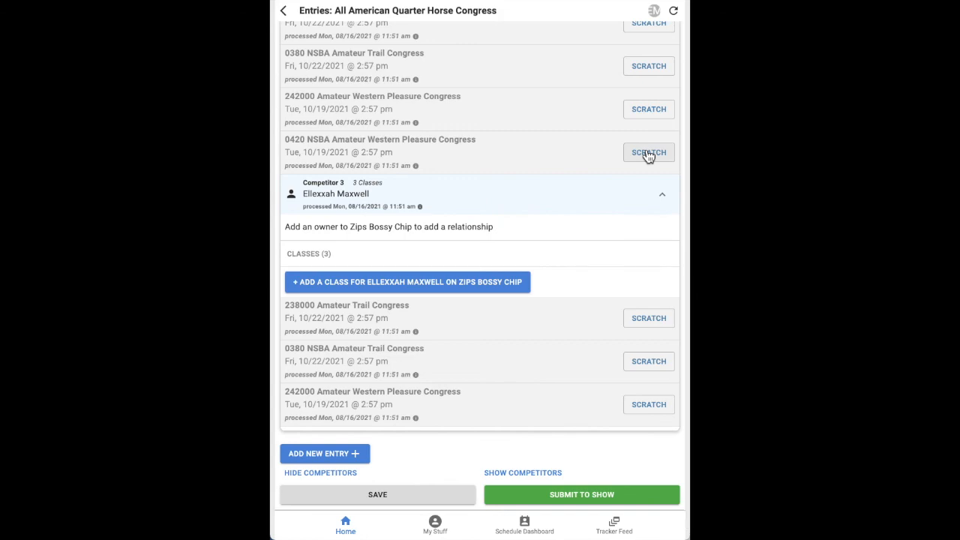
scroll(543, 168, "up", 4)
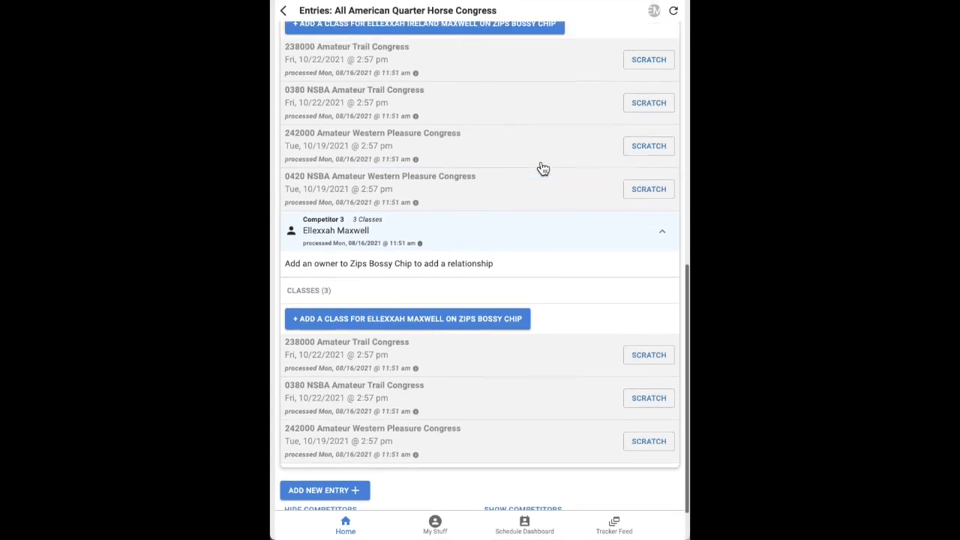
scroll(499, 266, "up", 1)
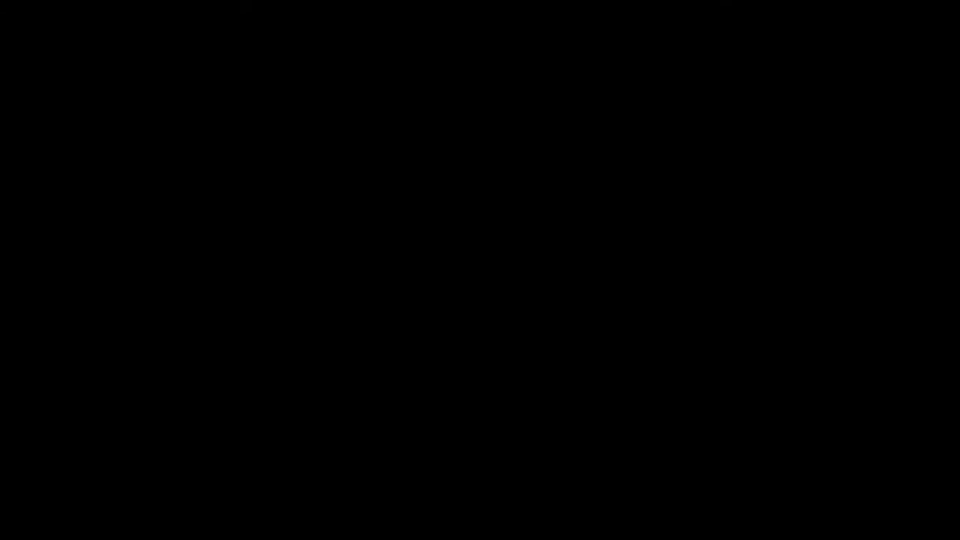